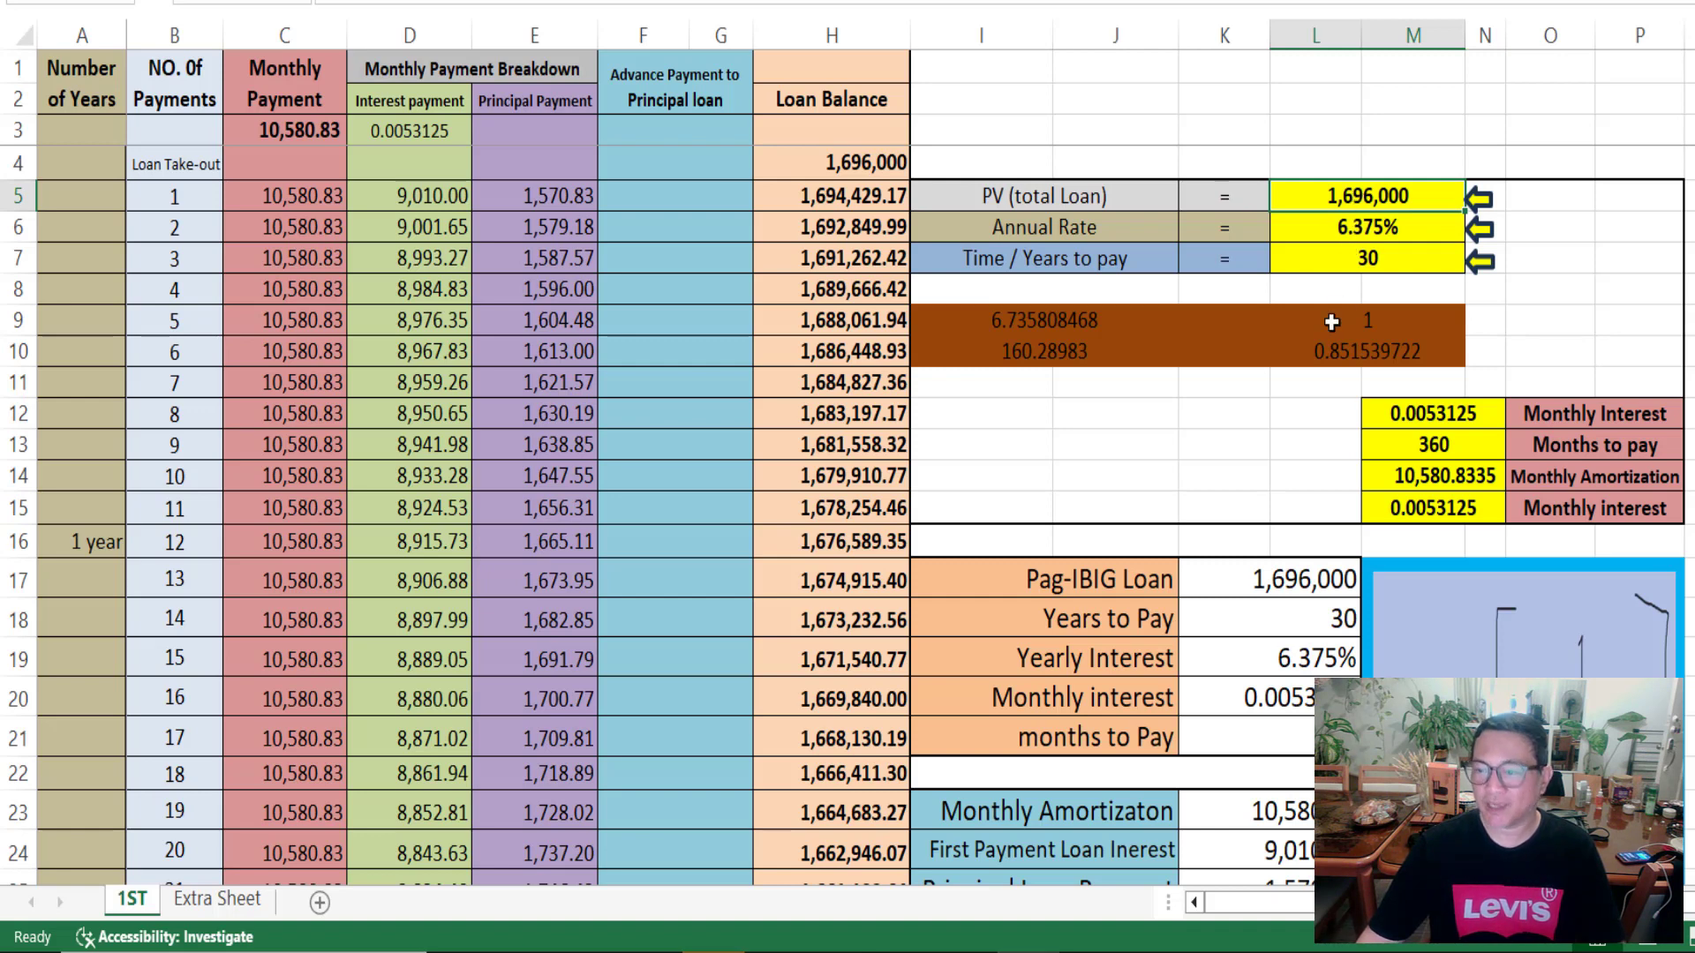
# Set the PV (total loan) amount to 1,421,000
pyautogui.write('1')
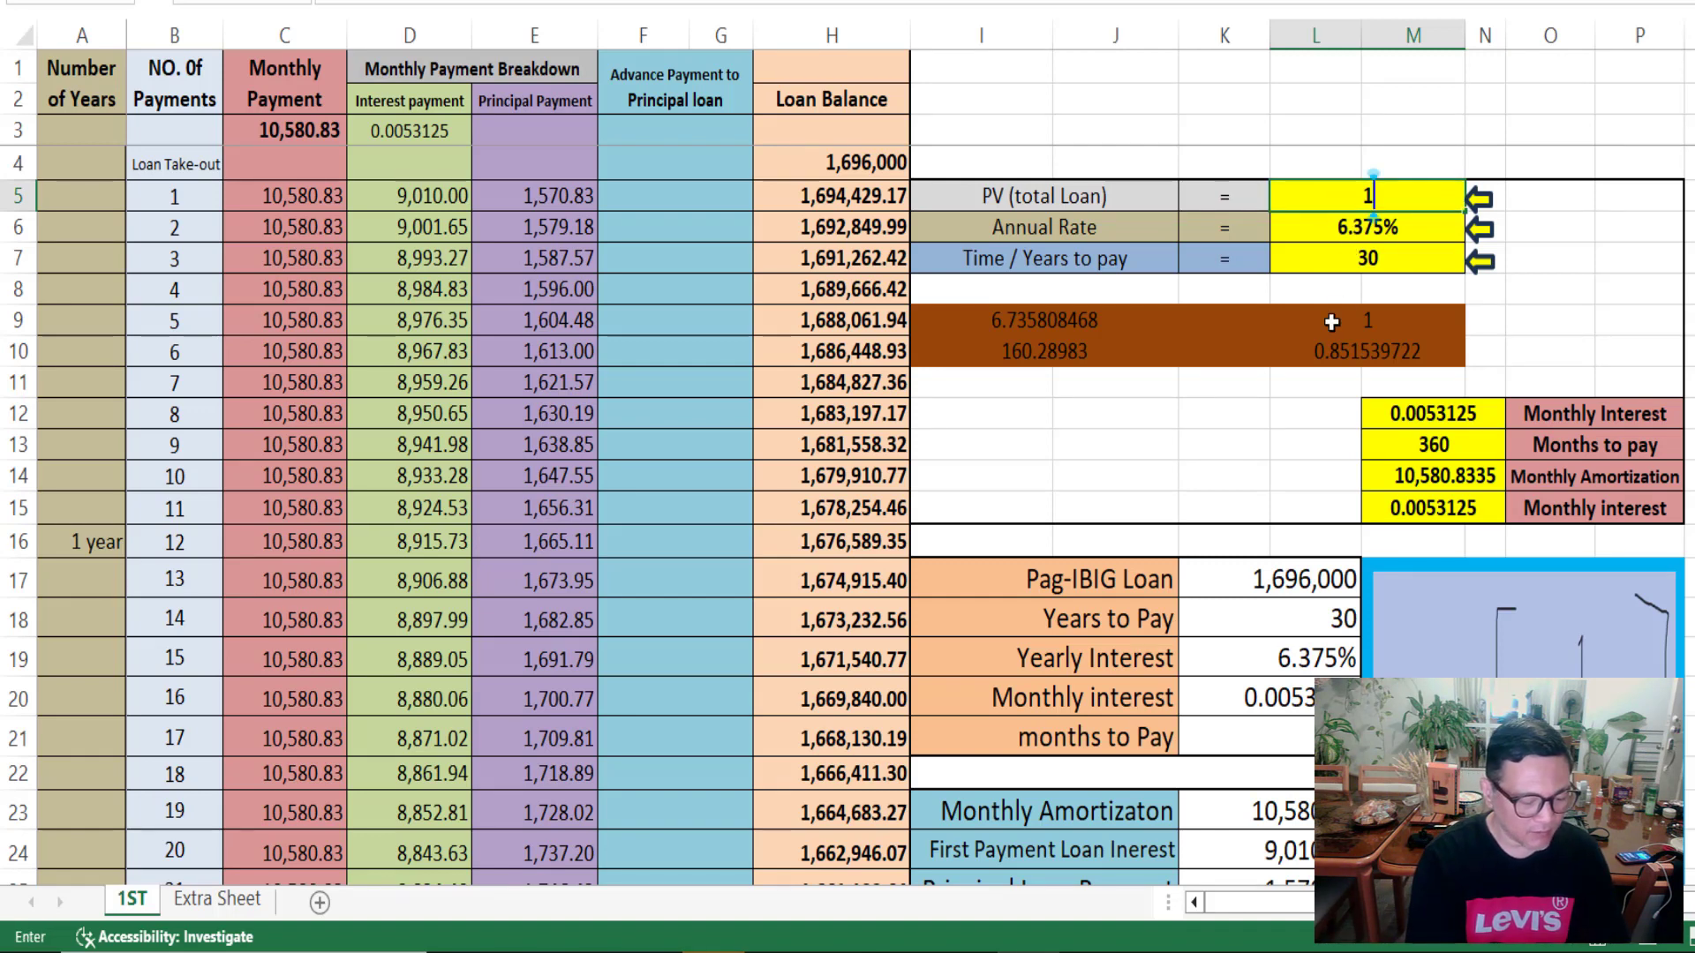
pyautogui.write('421000')
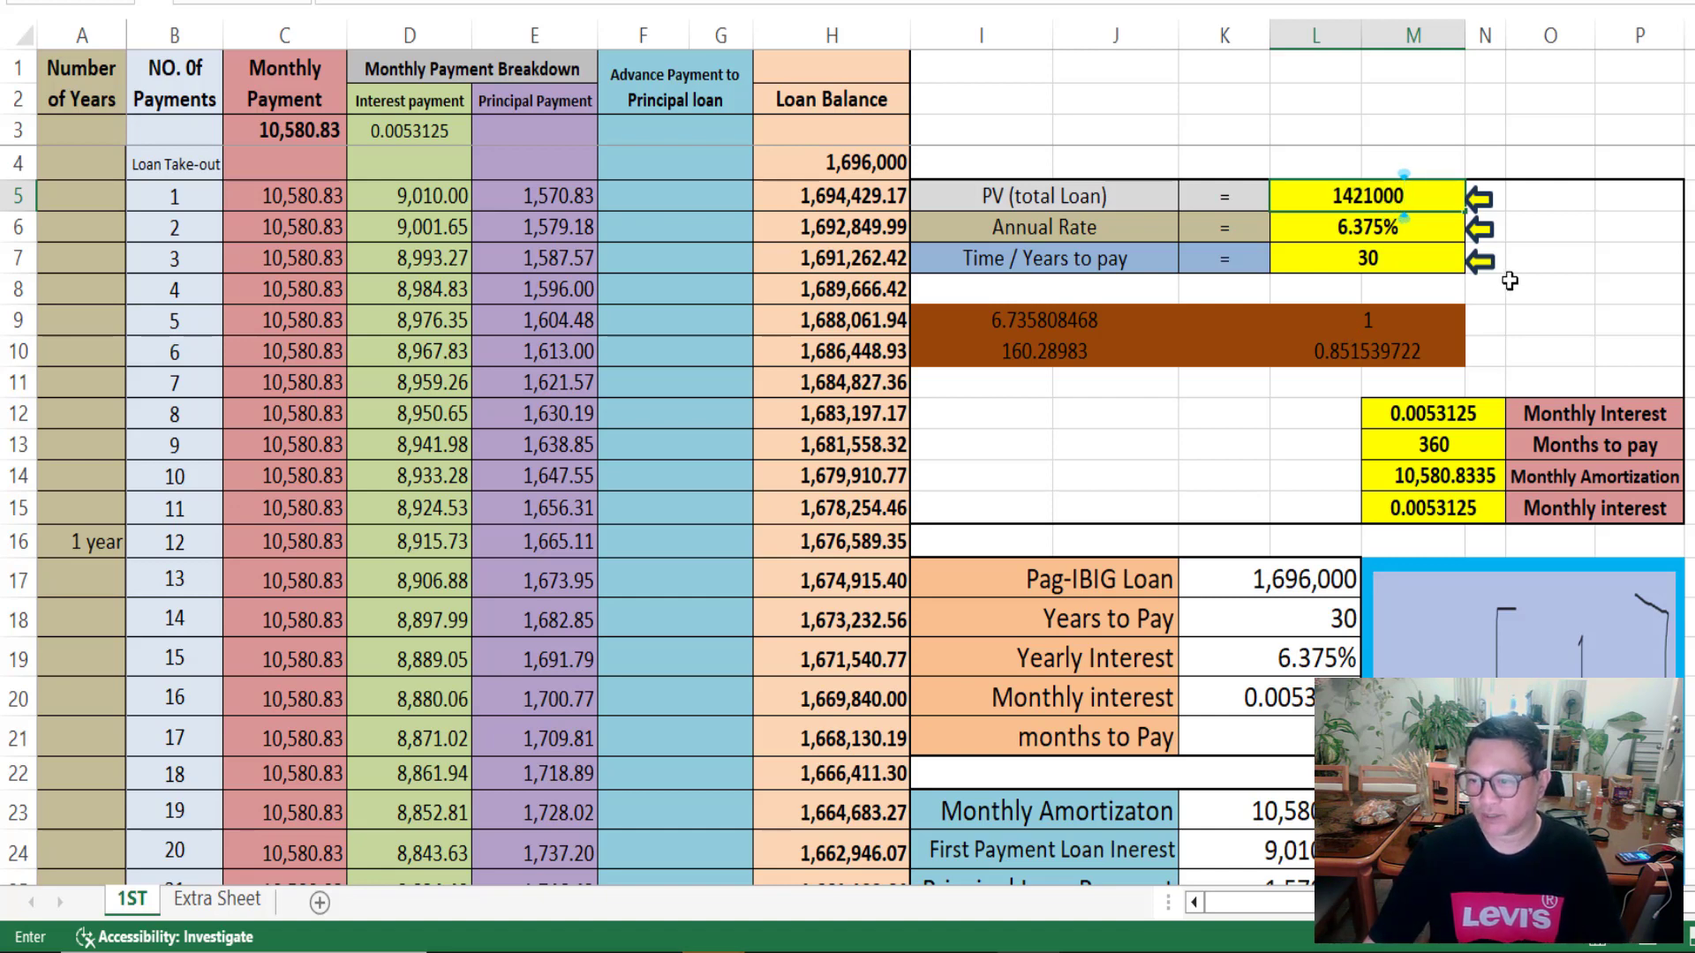
pyautogui.click(1366, 225)
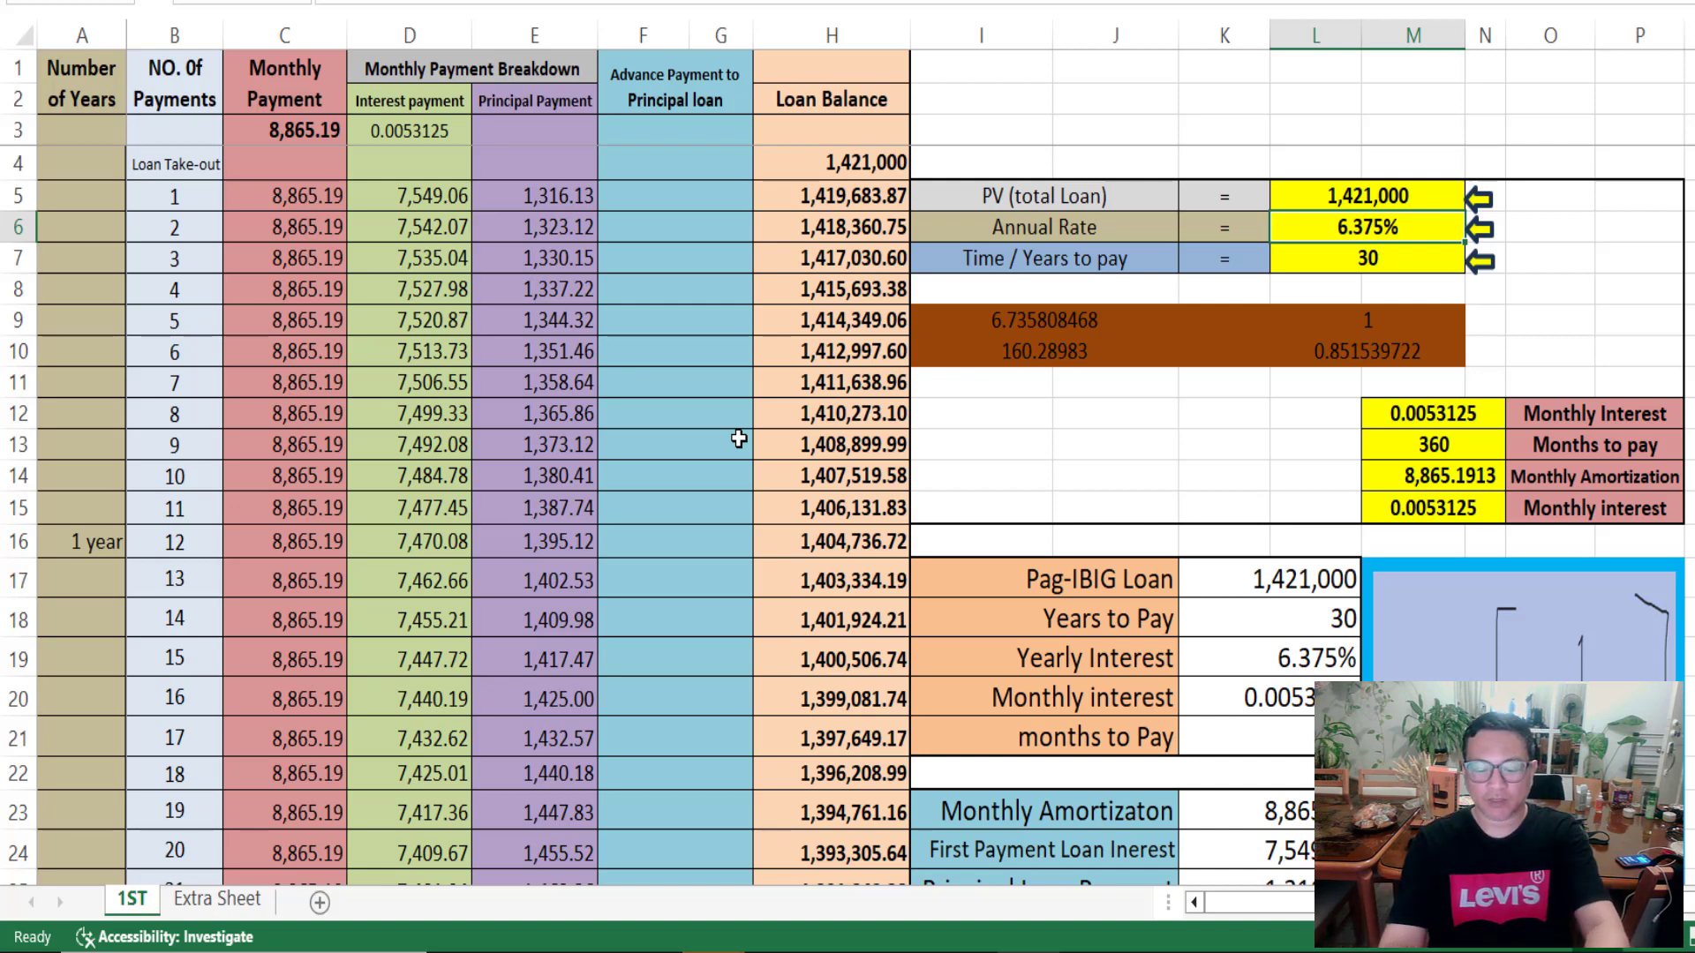
# Enter 23,135 as the advance payment to principal for payment 2
pyautogui.click(676, 228)
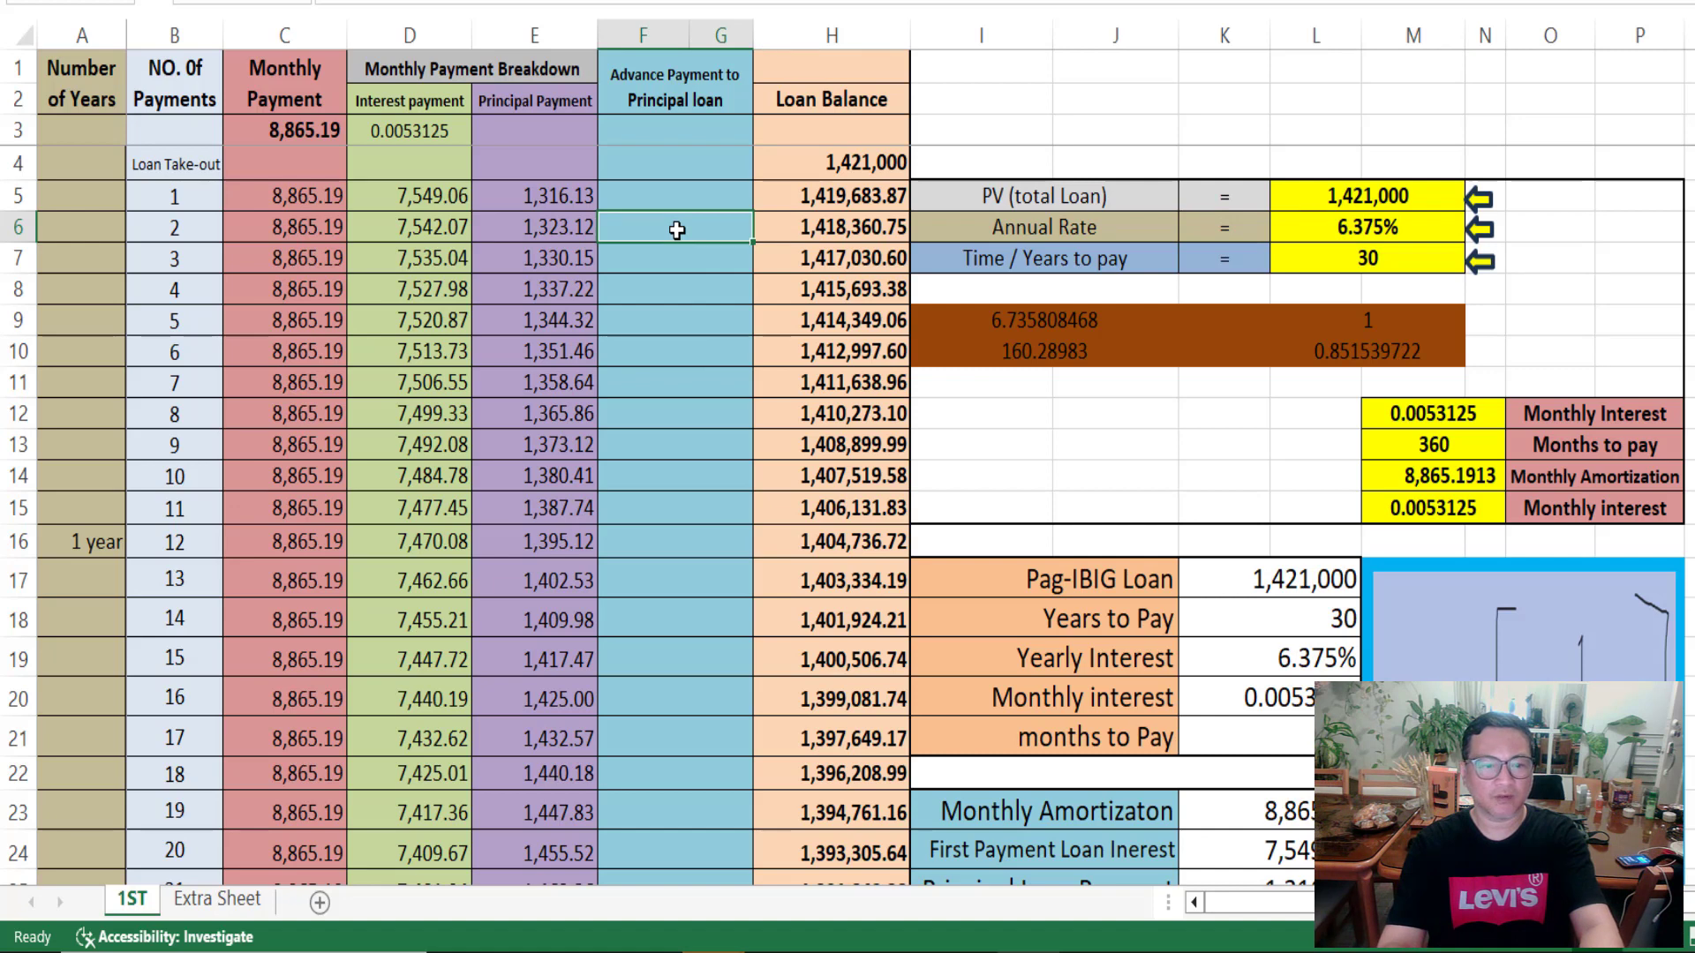
pyautogui.write('=2313')
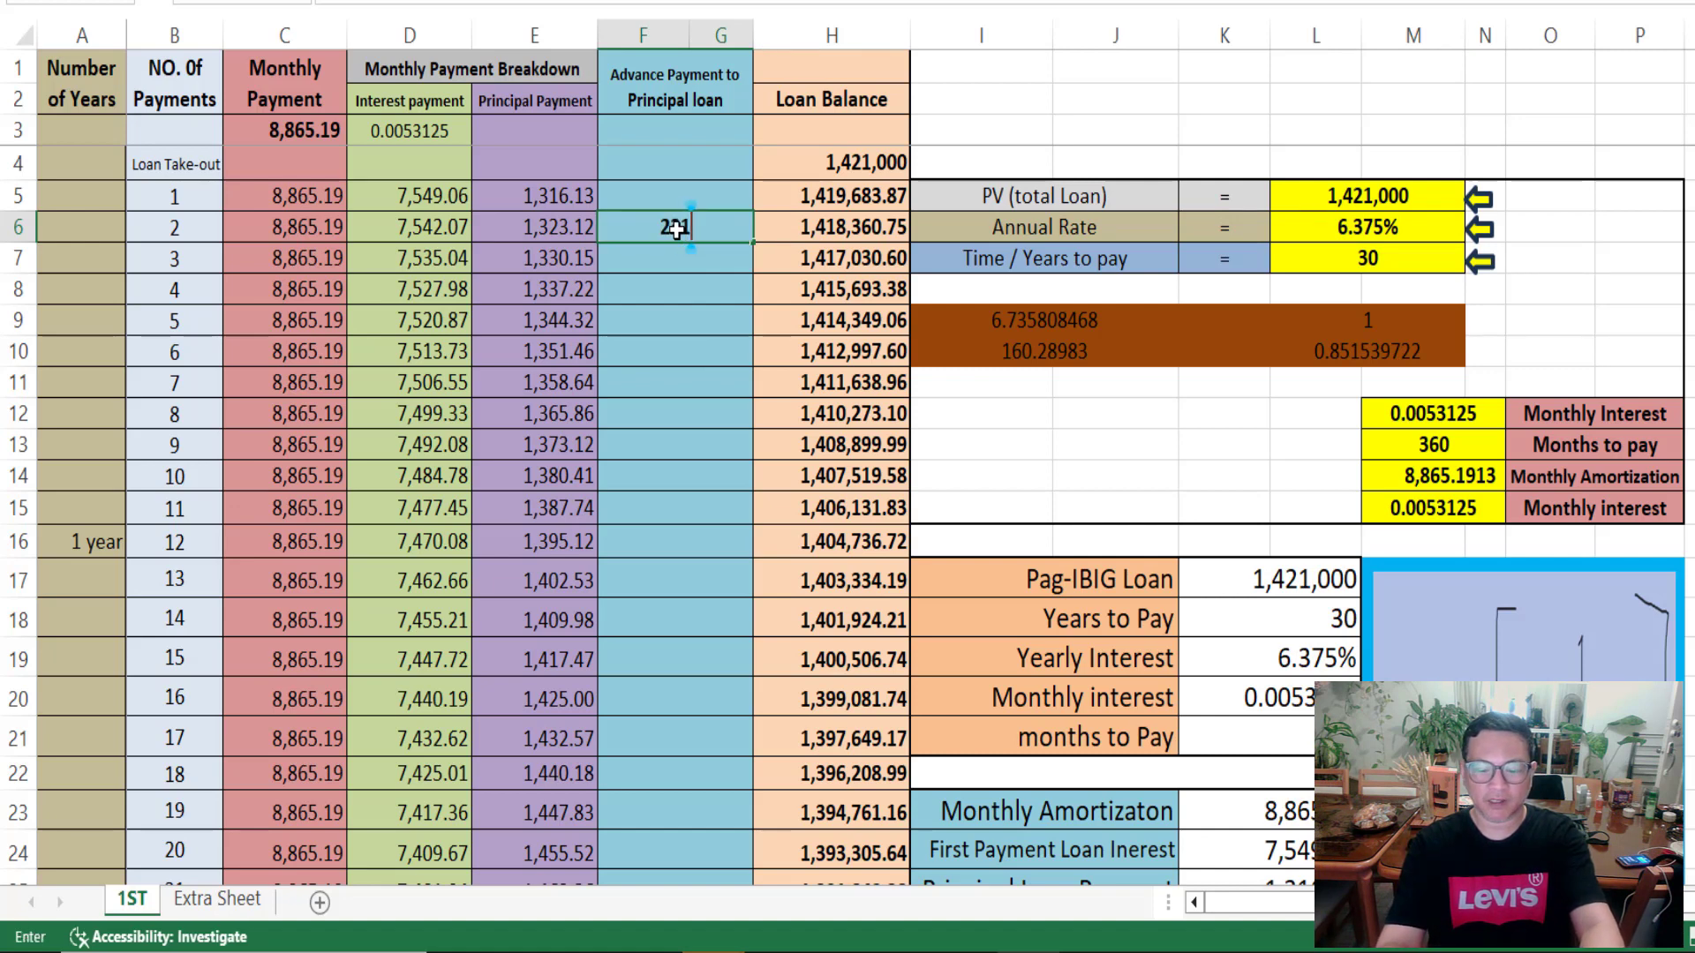
pyautogui.write('5')
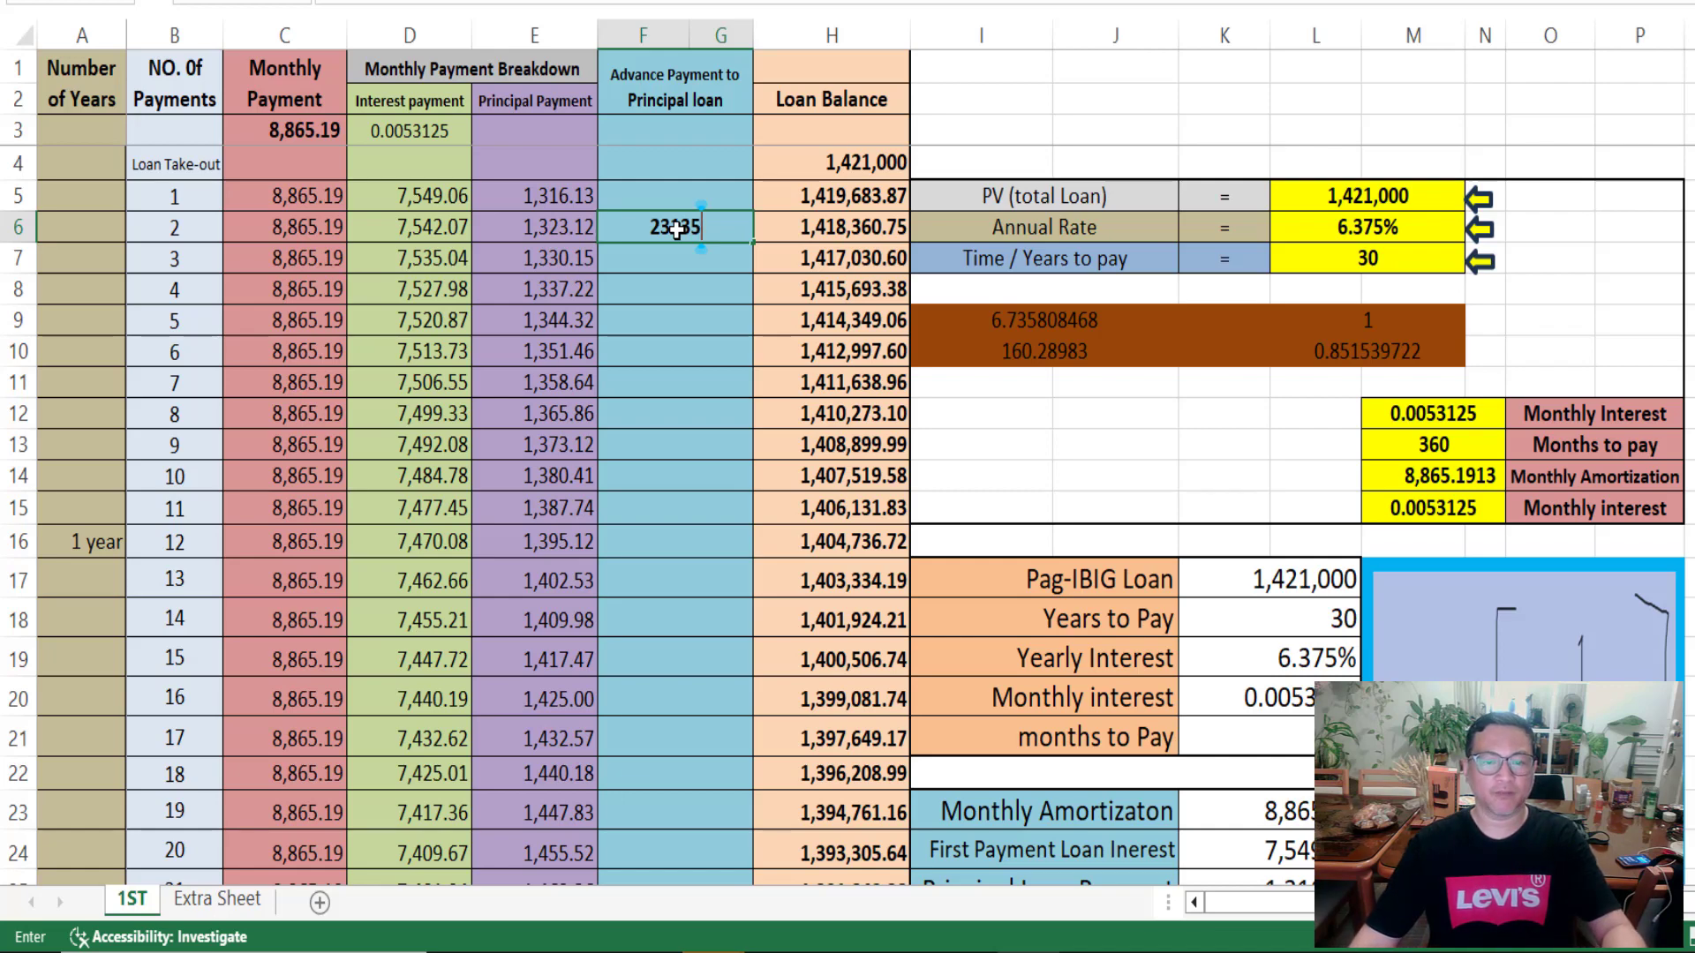
pyautogui.press('Return')
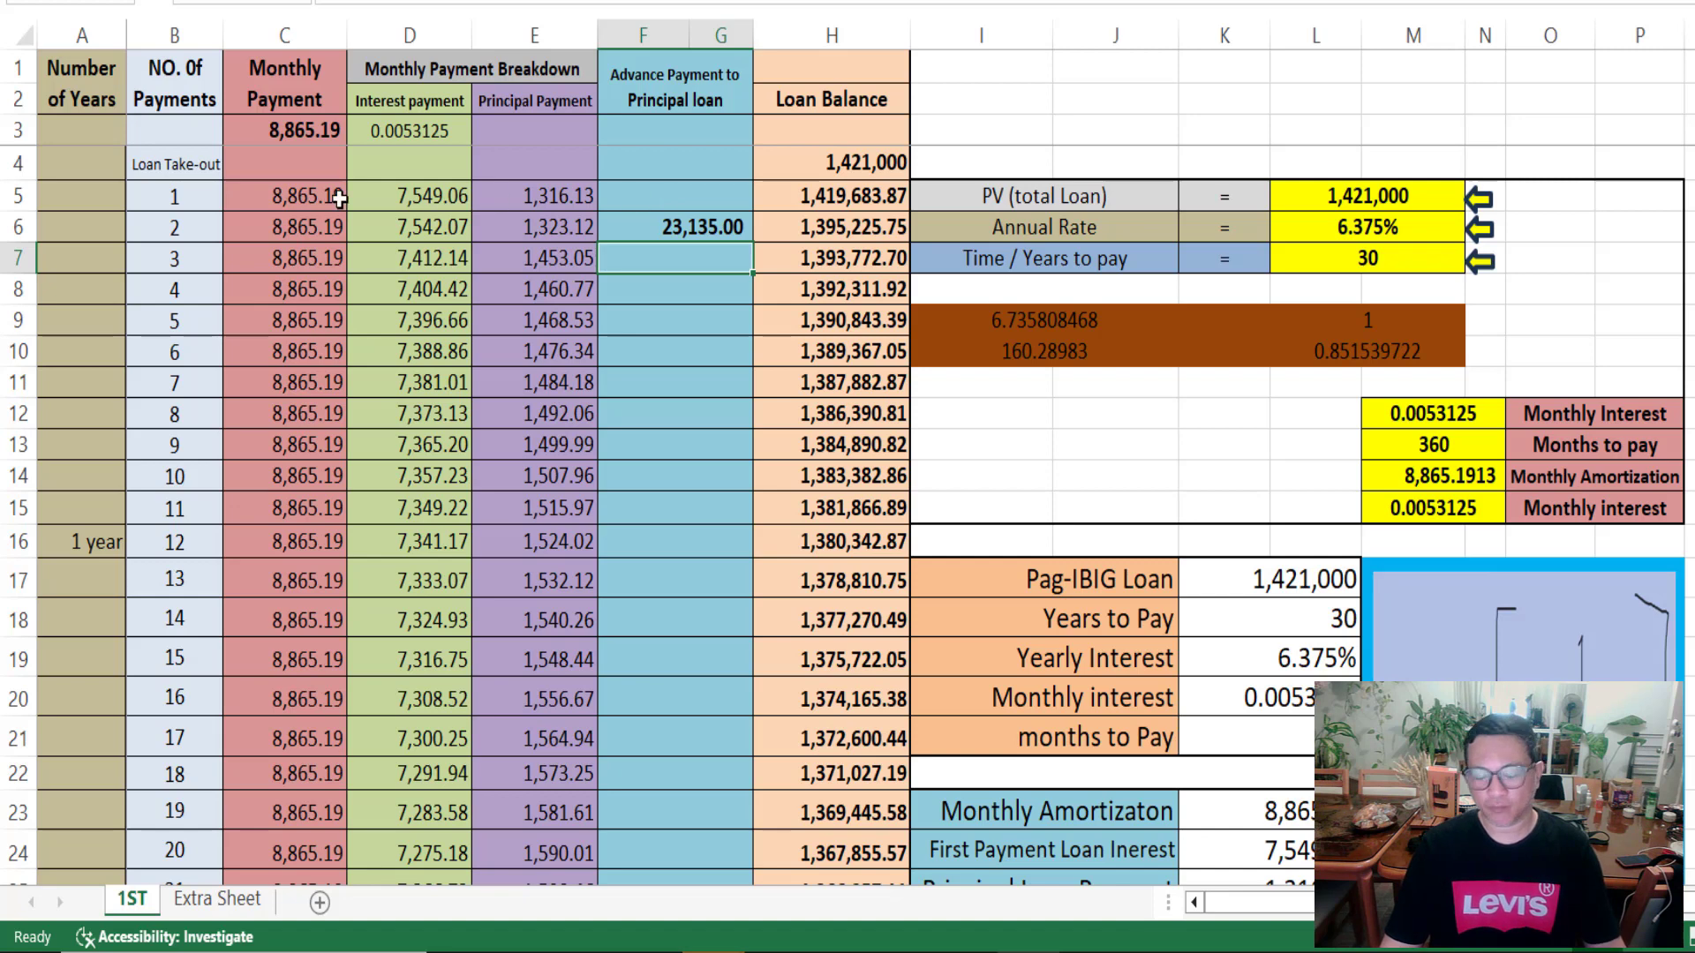
pyautogui.doubleClick(668, 231)
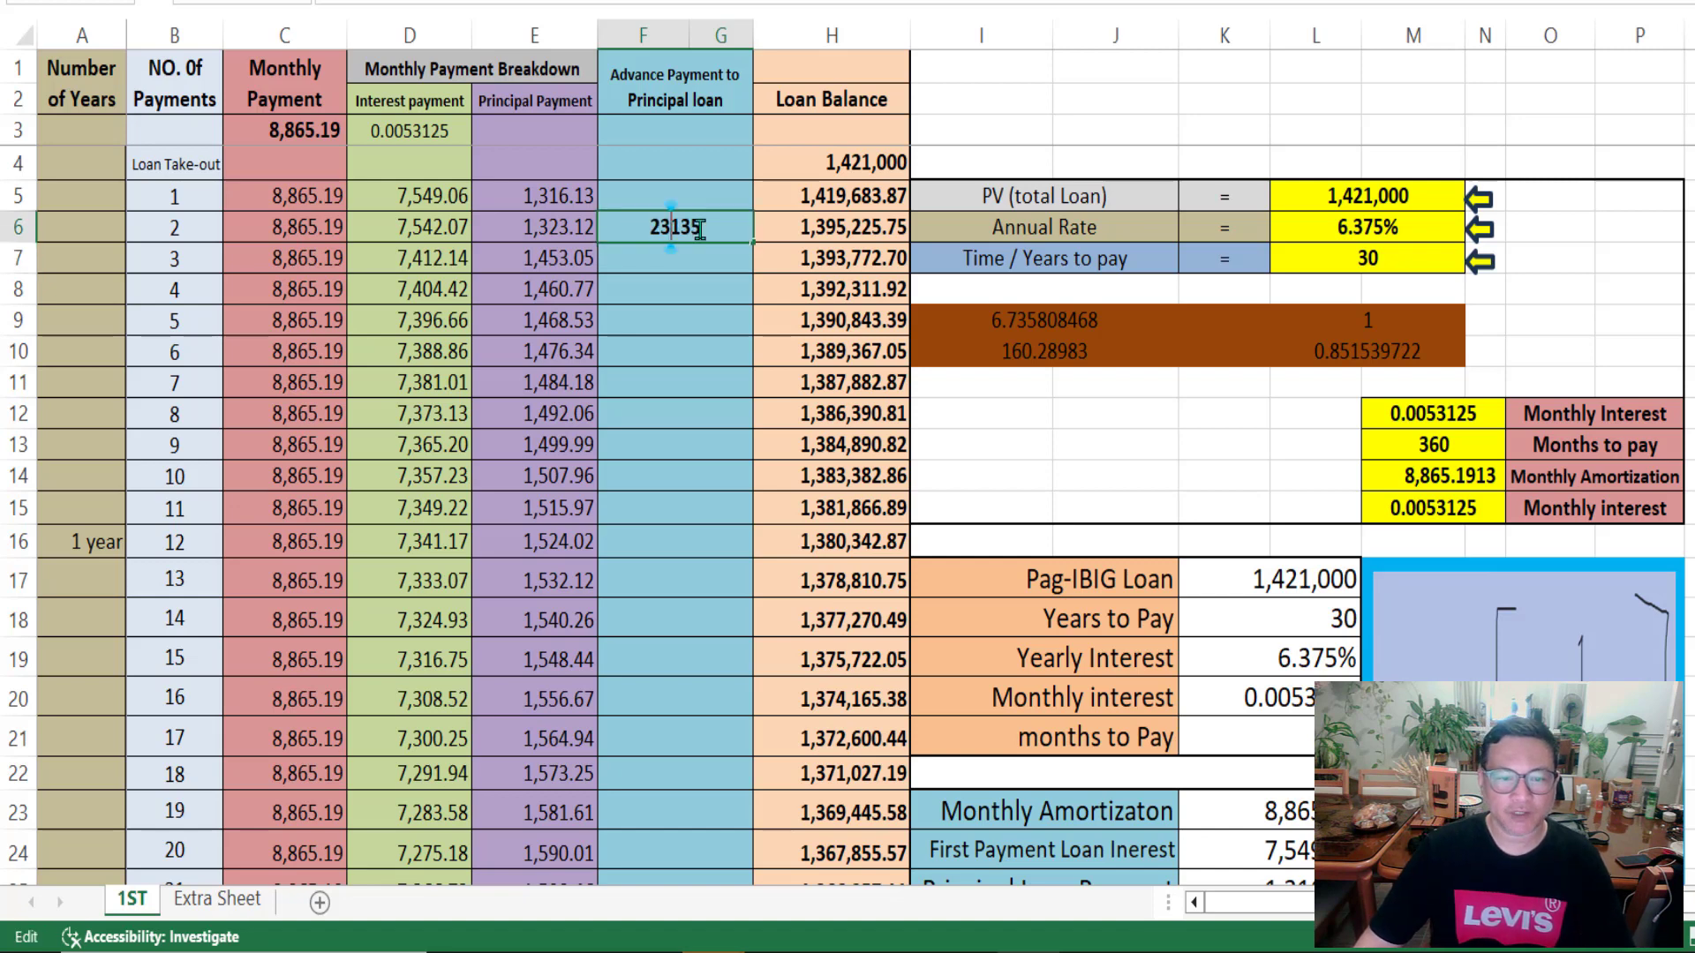
pyautogui.moveTo(703, 228); pyautogui.dragTo(651, 276)
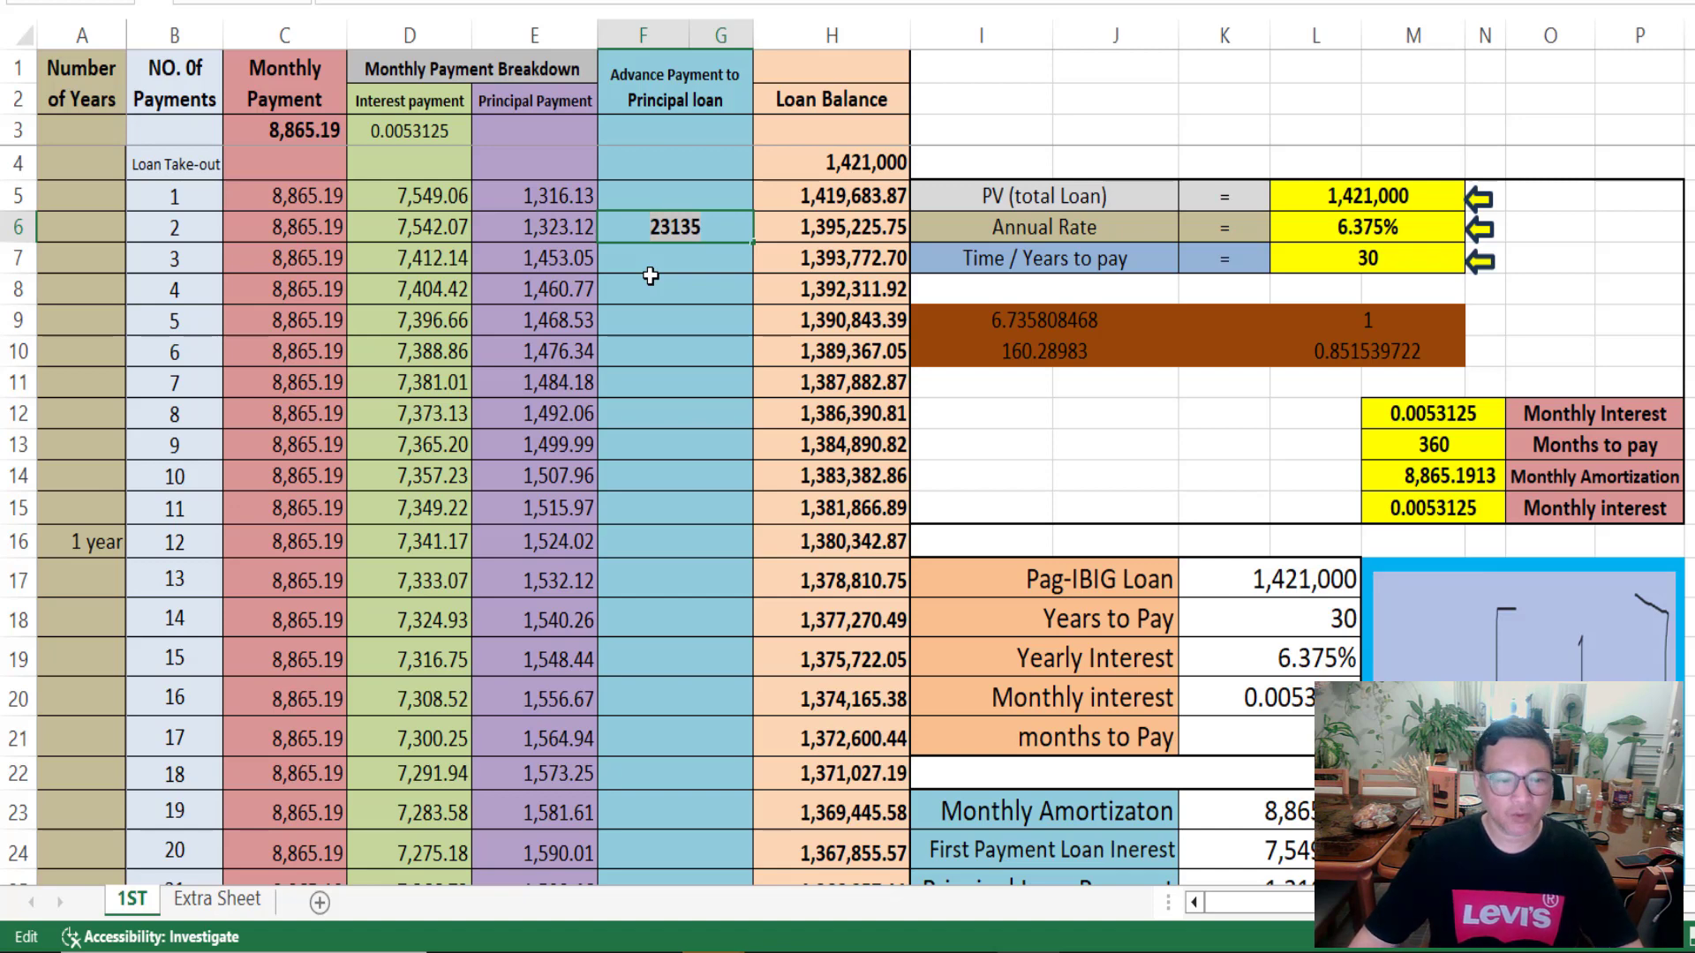
pyautogui.press('Return')
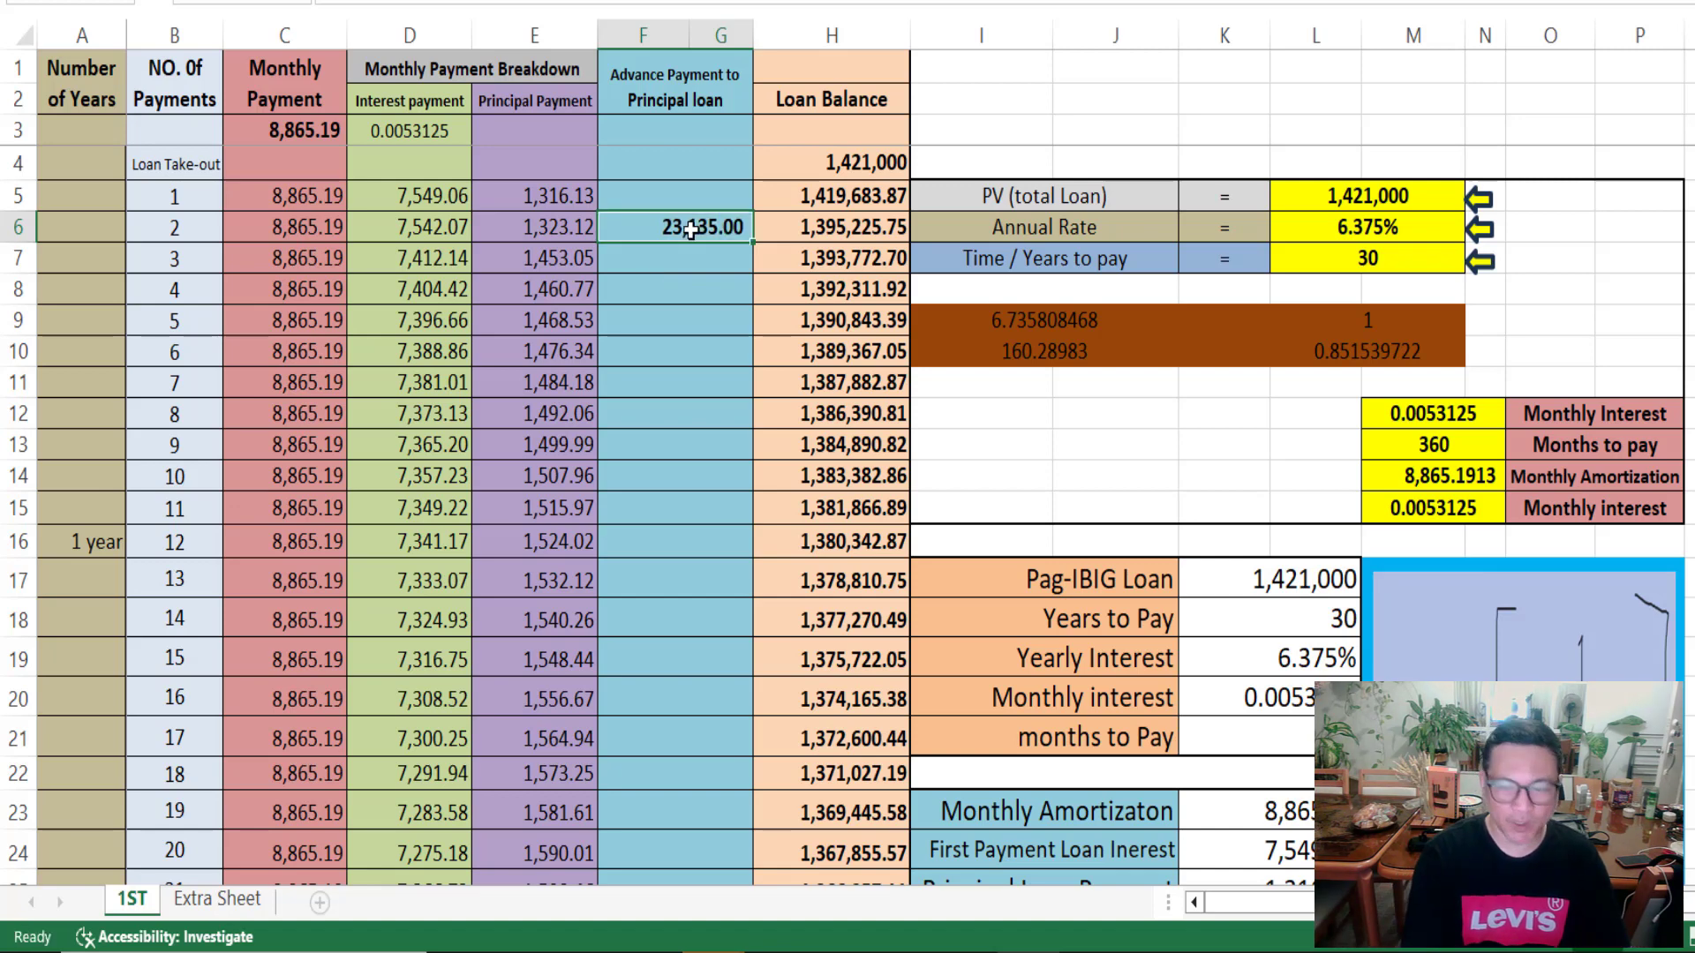
# Copy payment 2's advance payment of 23,135 into the advance payment cells for payments 3 to 5
pyautogui.hotkey('ctrl', 'c')
pyautogui.press('Down')
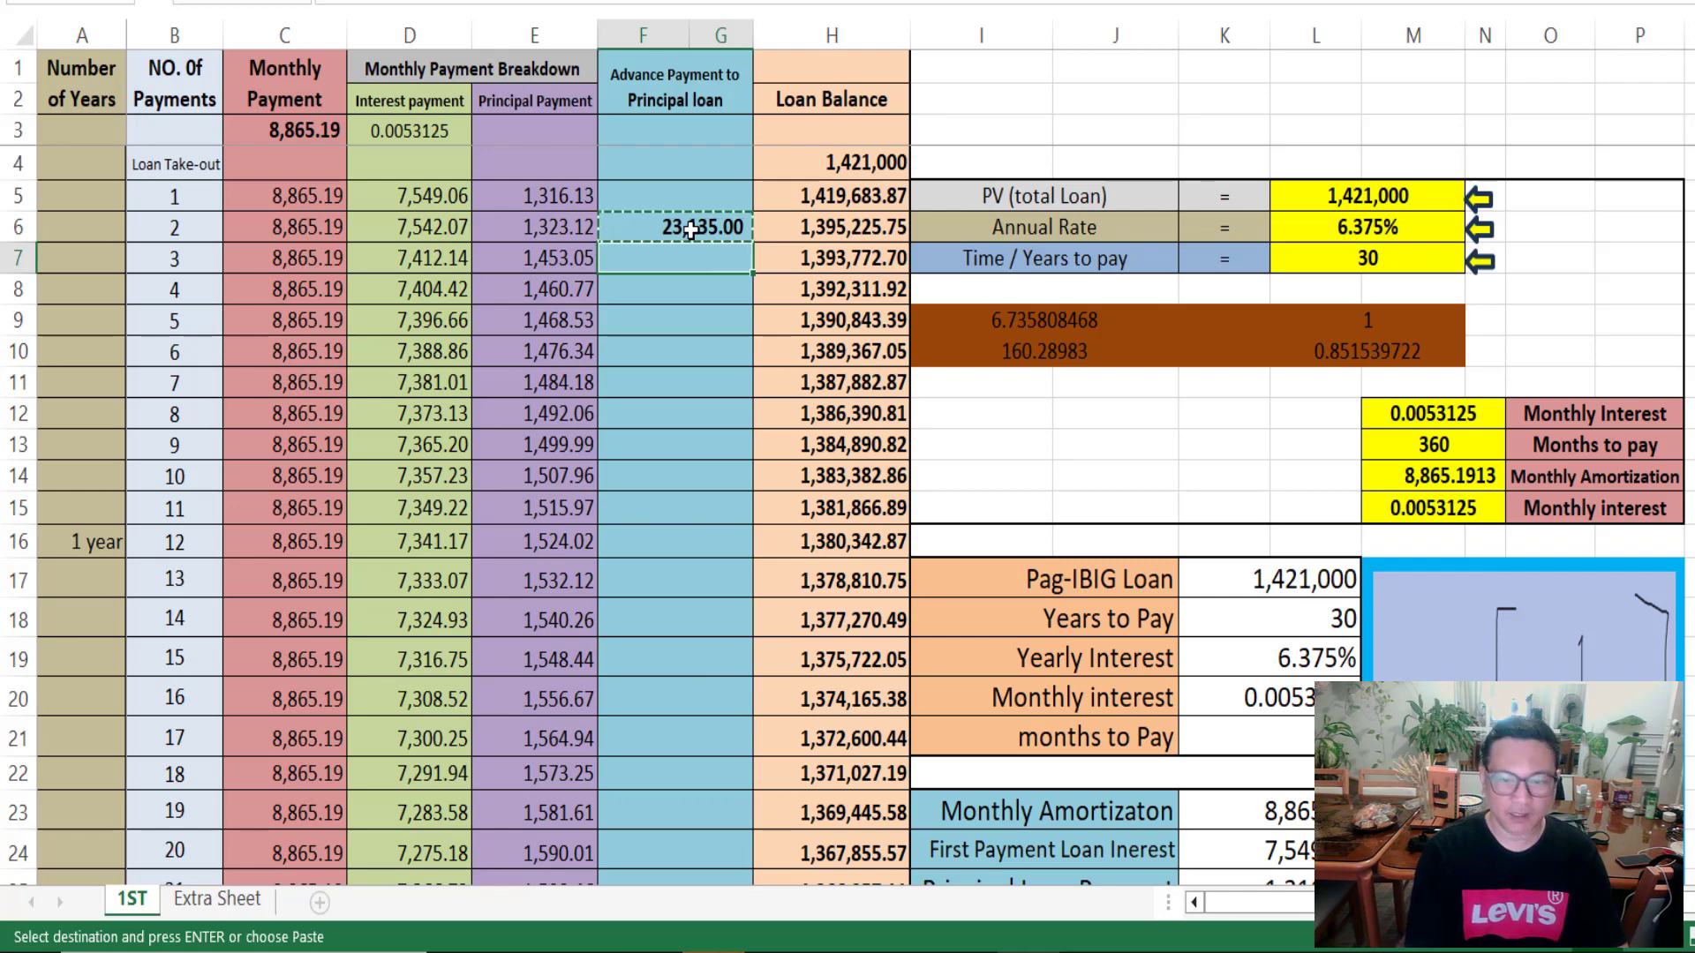
pyautogui.hotkey('ctrl', 'v')
pyautogui.press('Down')
pyautogui.hotkey('ctrl', 'v')
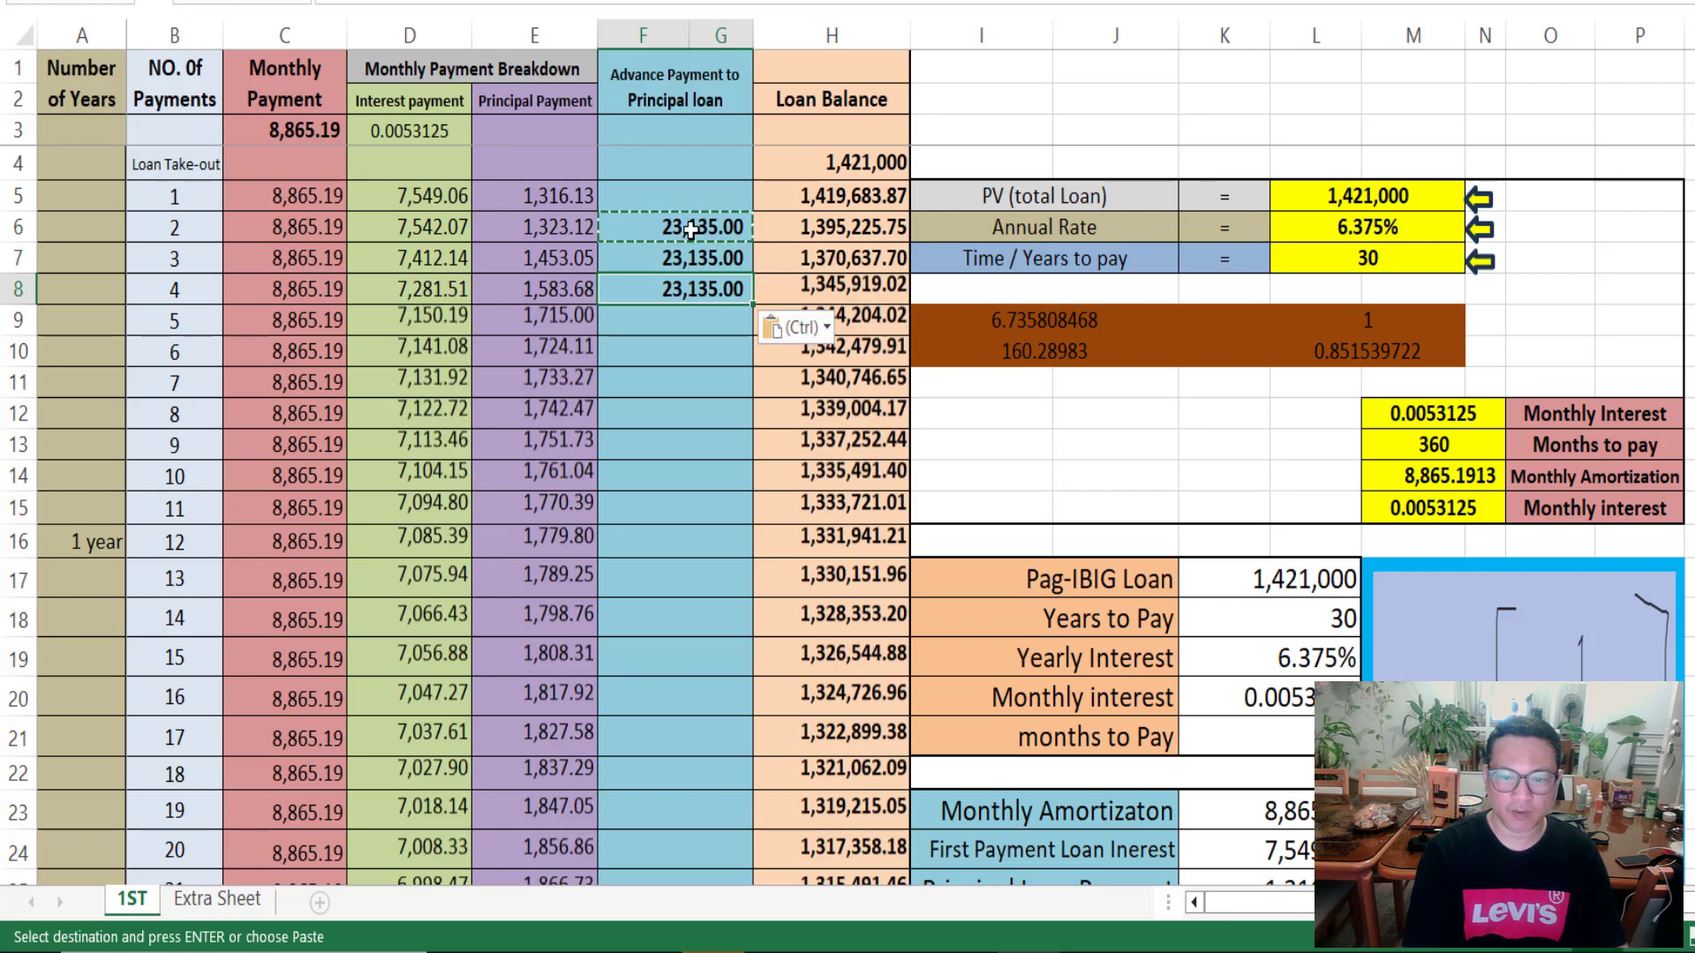
pyautogui.press('Down')
pyautogui.hotkey('ctrl', 'v')
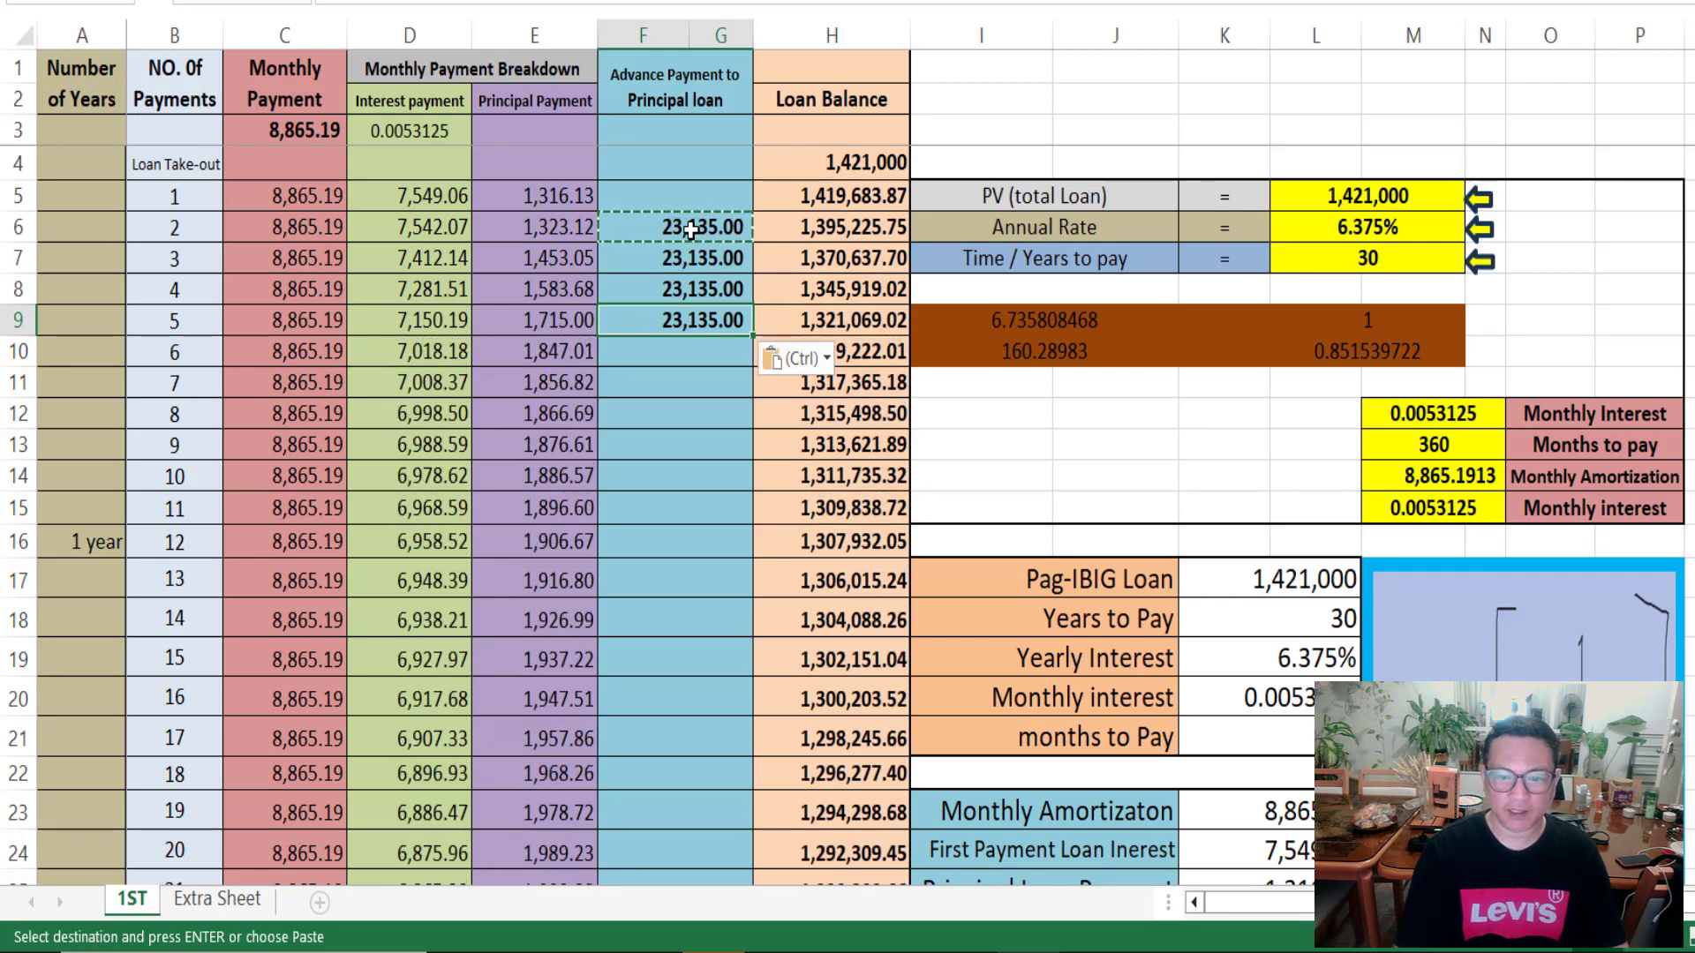
# Copy payment 5's advance payment of 23,135 into payments 6 to 12, completing the first year
pyautogui.hotkey('ctrl', 'c')
pyautogui.click(691, 347)
pyautogui.hotkey('ctrl', 'v')
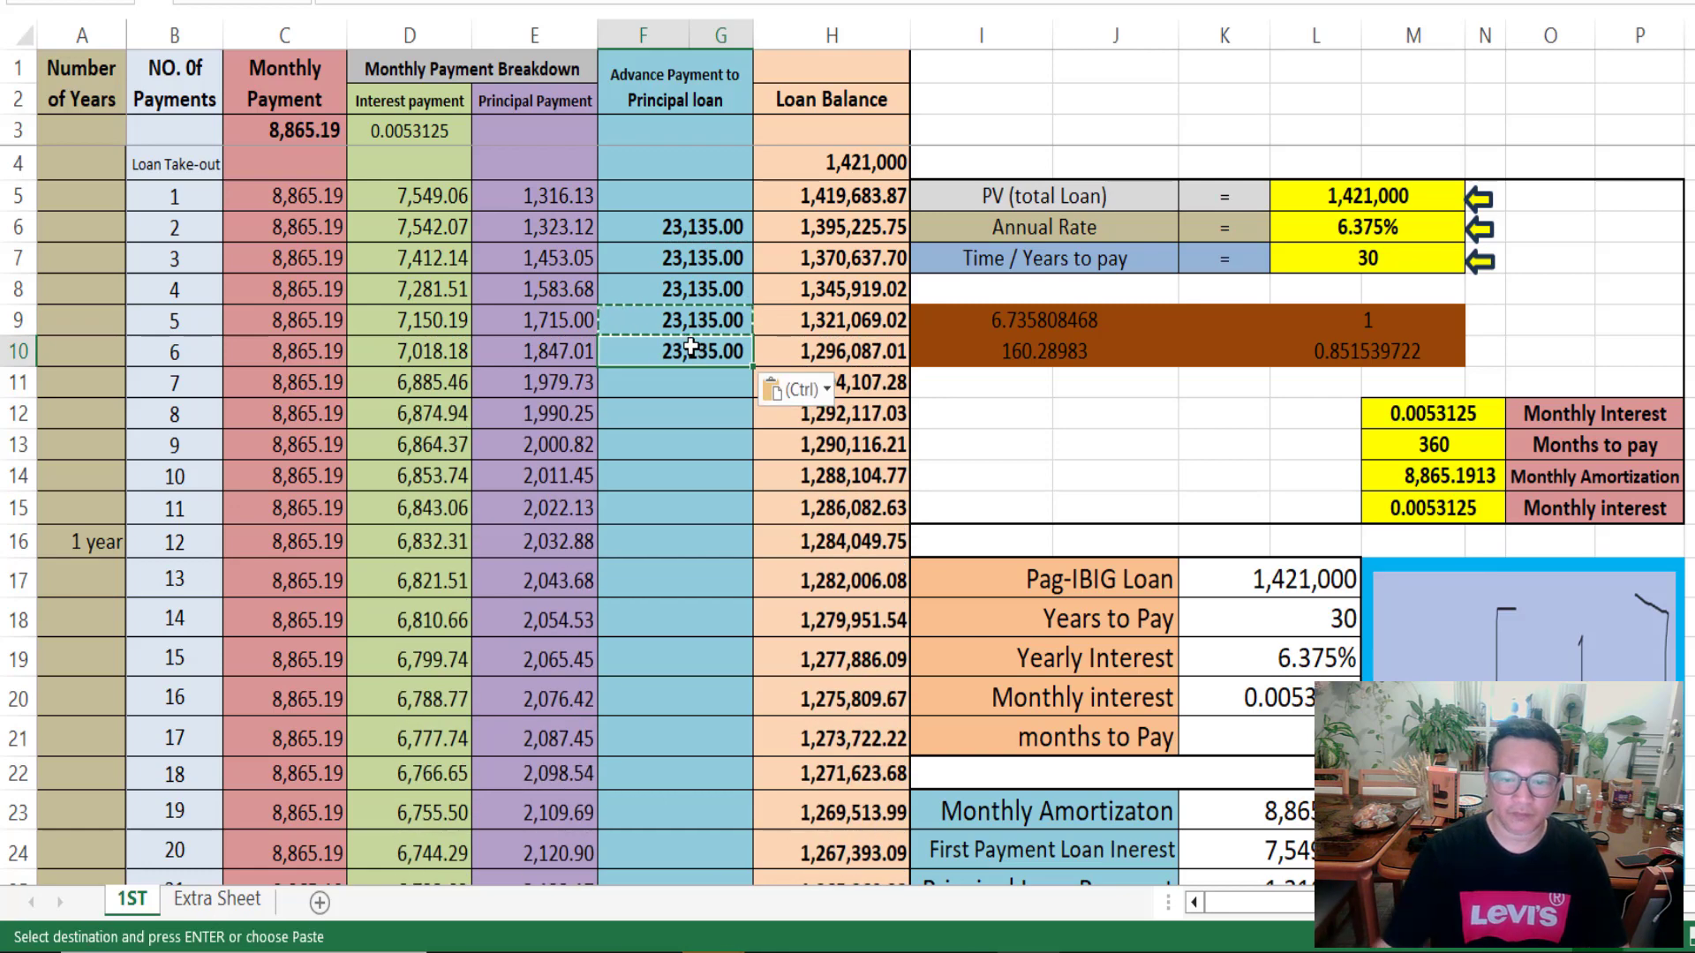
pyautogui.click(688, 378)
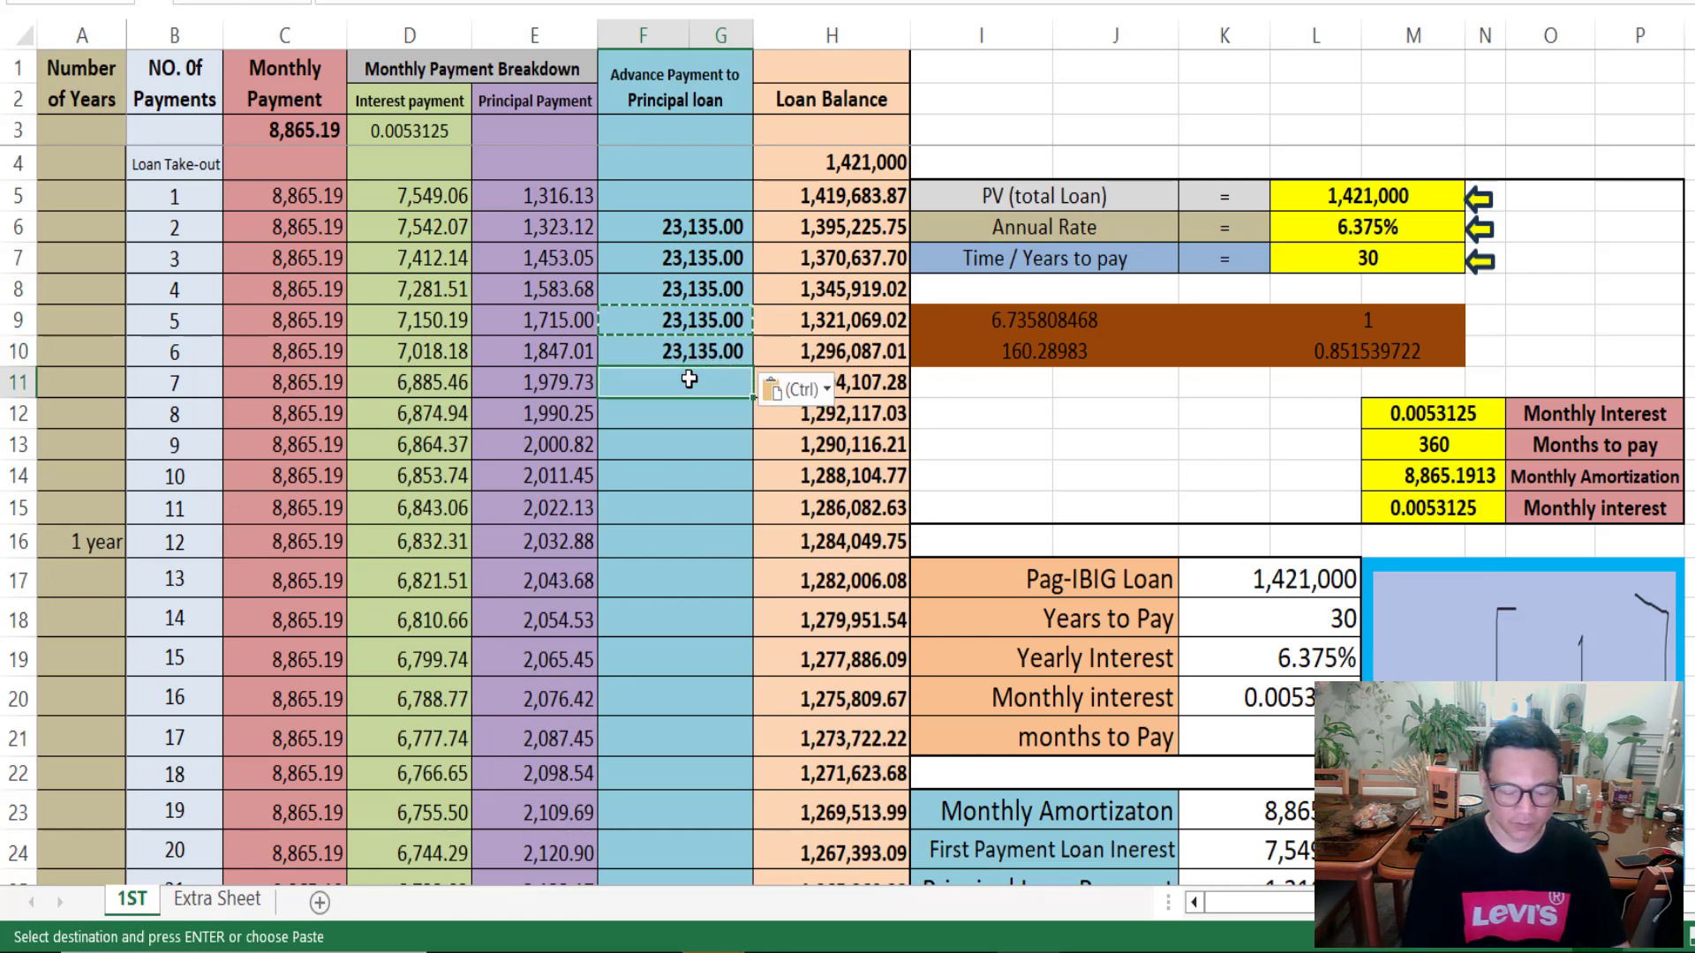
pyautogui.hotkey('ctrl', 'v')
pyautogui.press('Down')
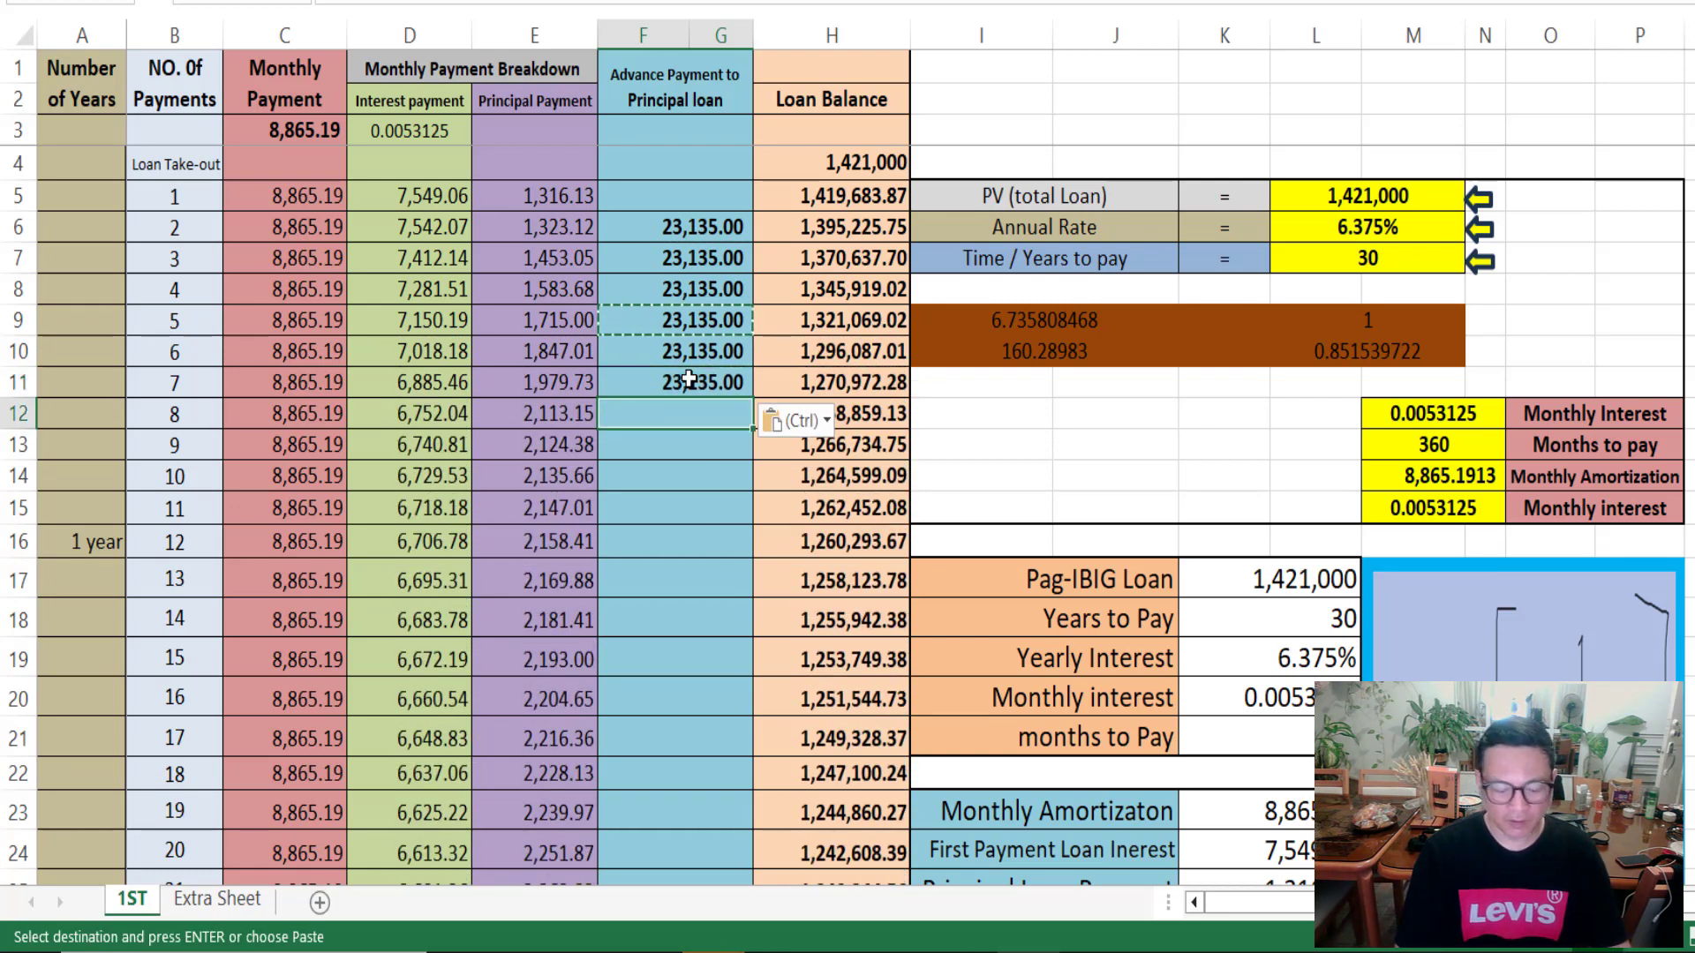
pyautogui.press('Return')
pyautogui.hotkey('ctrl', 'v')
pyautogui.press('Down')
pyautogui.hotkey('ctrl', 'v')
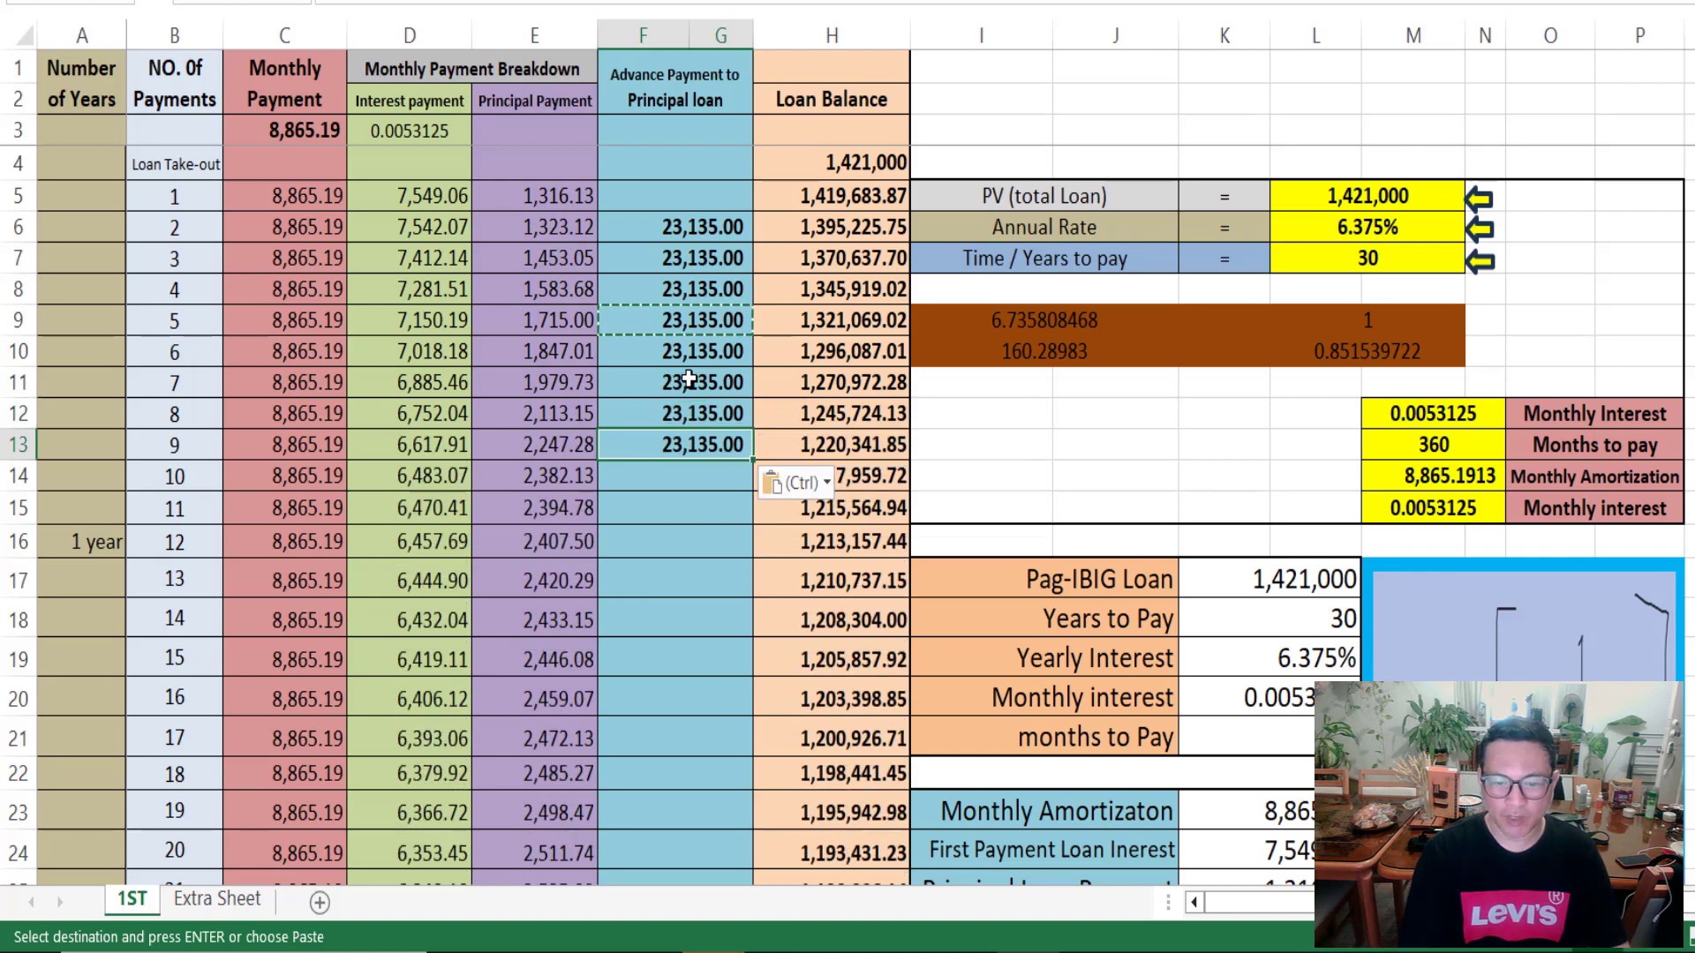
pyautogui.press('Down')
pyautogui.hotkey('ctrl', 'v')
pyautogui.press('Down')
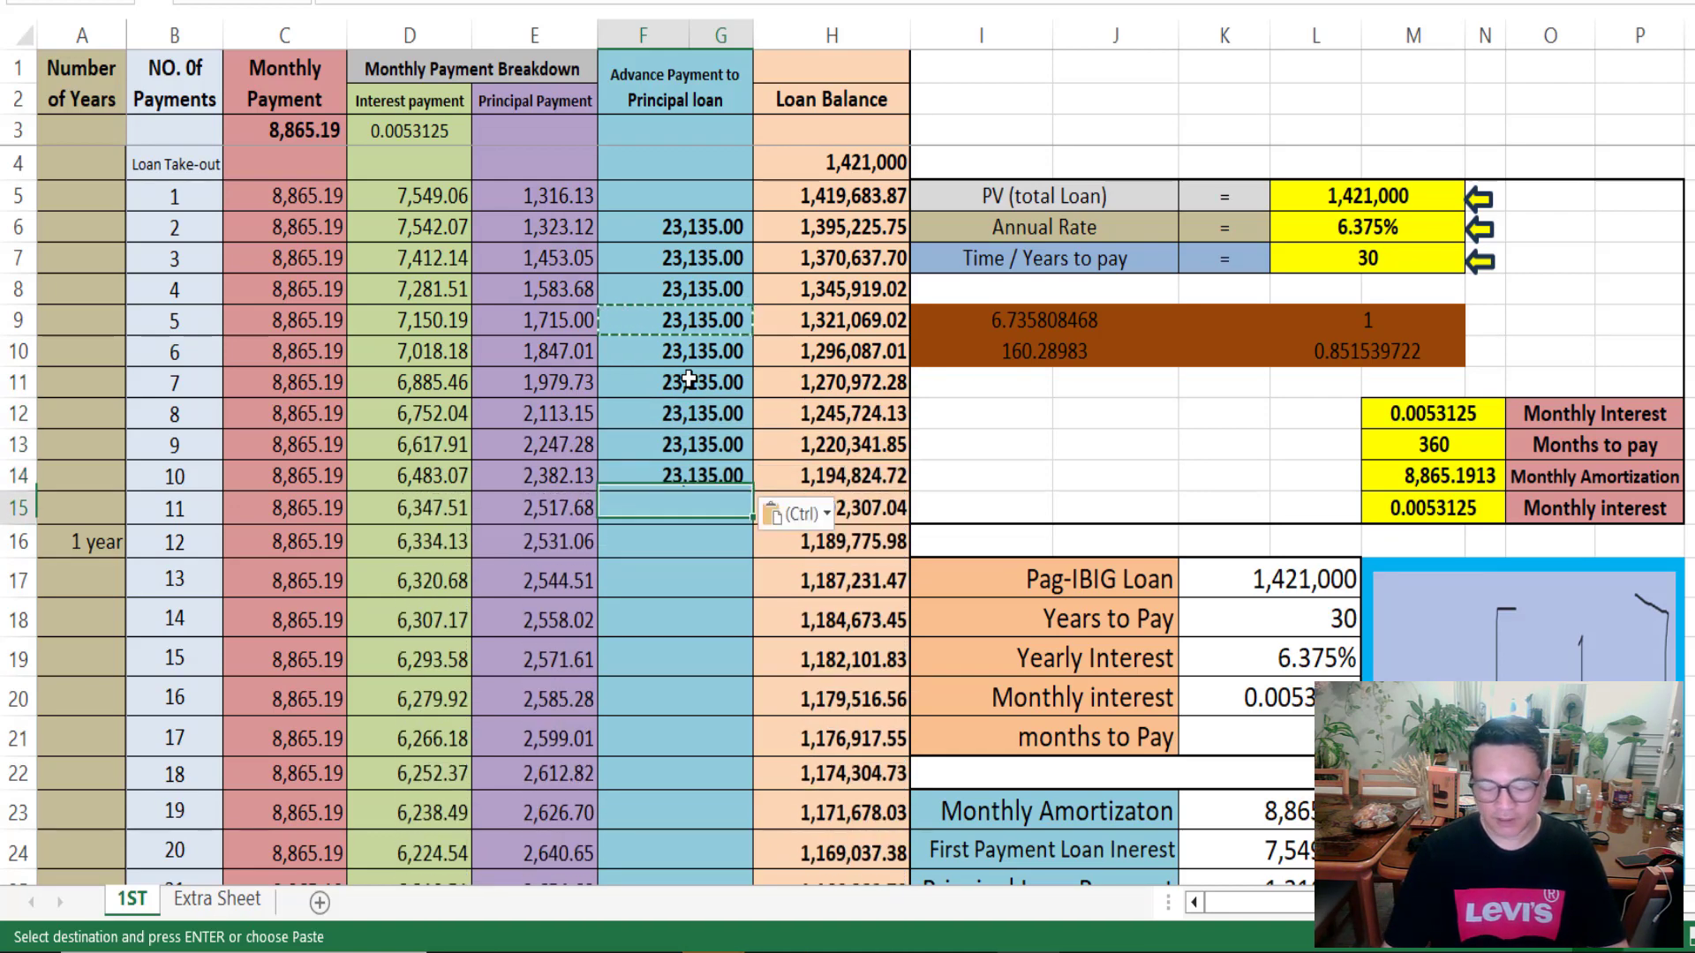
pyautogui.hotkey('ctrl', 'v')
pyautogui.press('Down')
pyautogui.hotkey('ctrl', 'v')
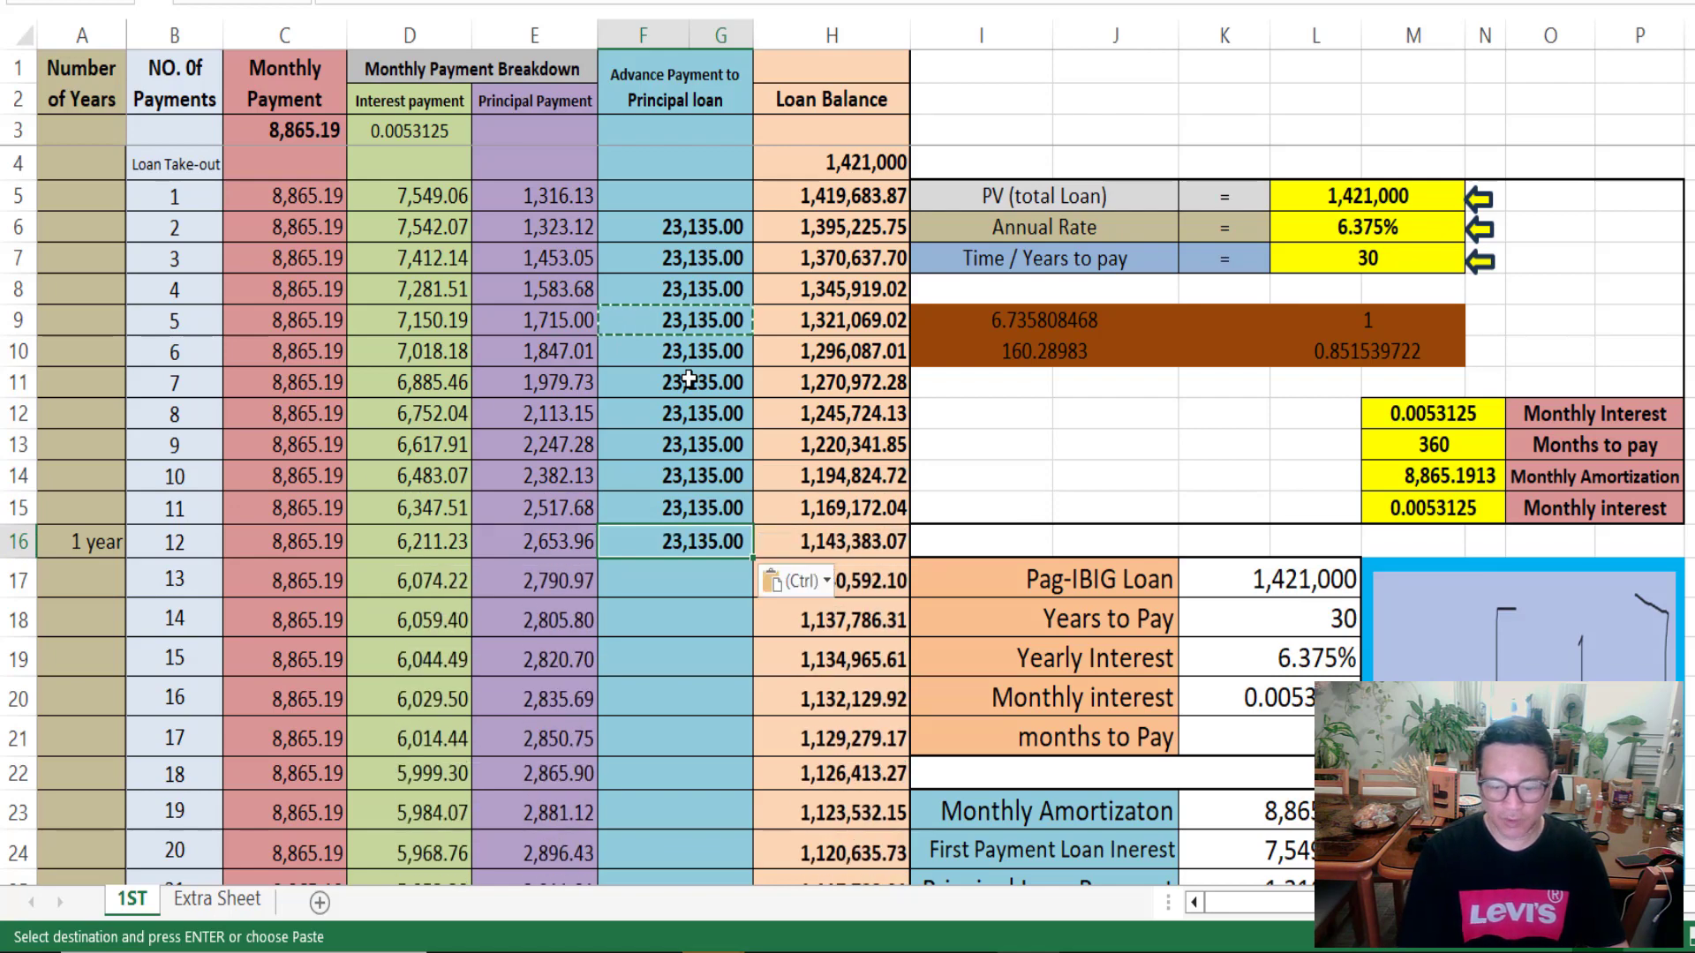
# Fill the advance payment cells for payments 13 to 20 with the copied 23,135
pyautogui.press('Down')
pyautogui.hotkey('ctrl', 'v')
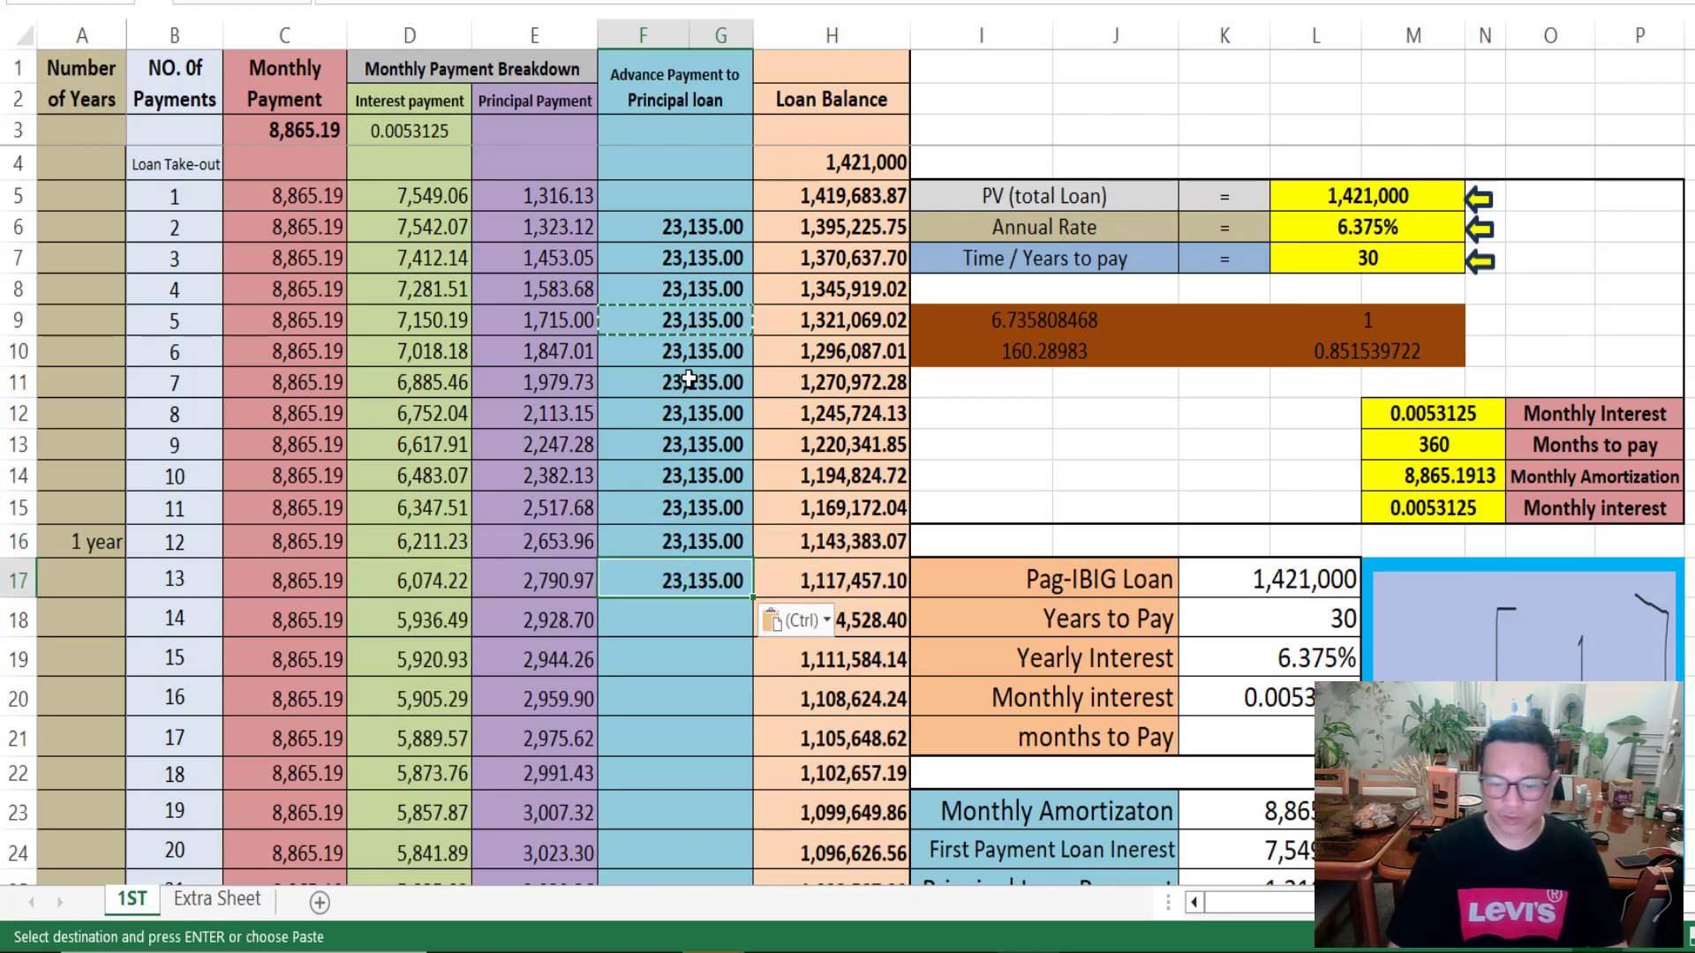
pyautogui.press('Down')
pyautogui.hotkey('ctrl', 'v')
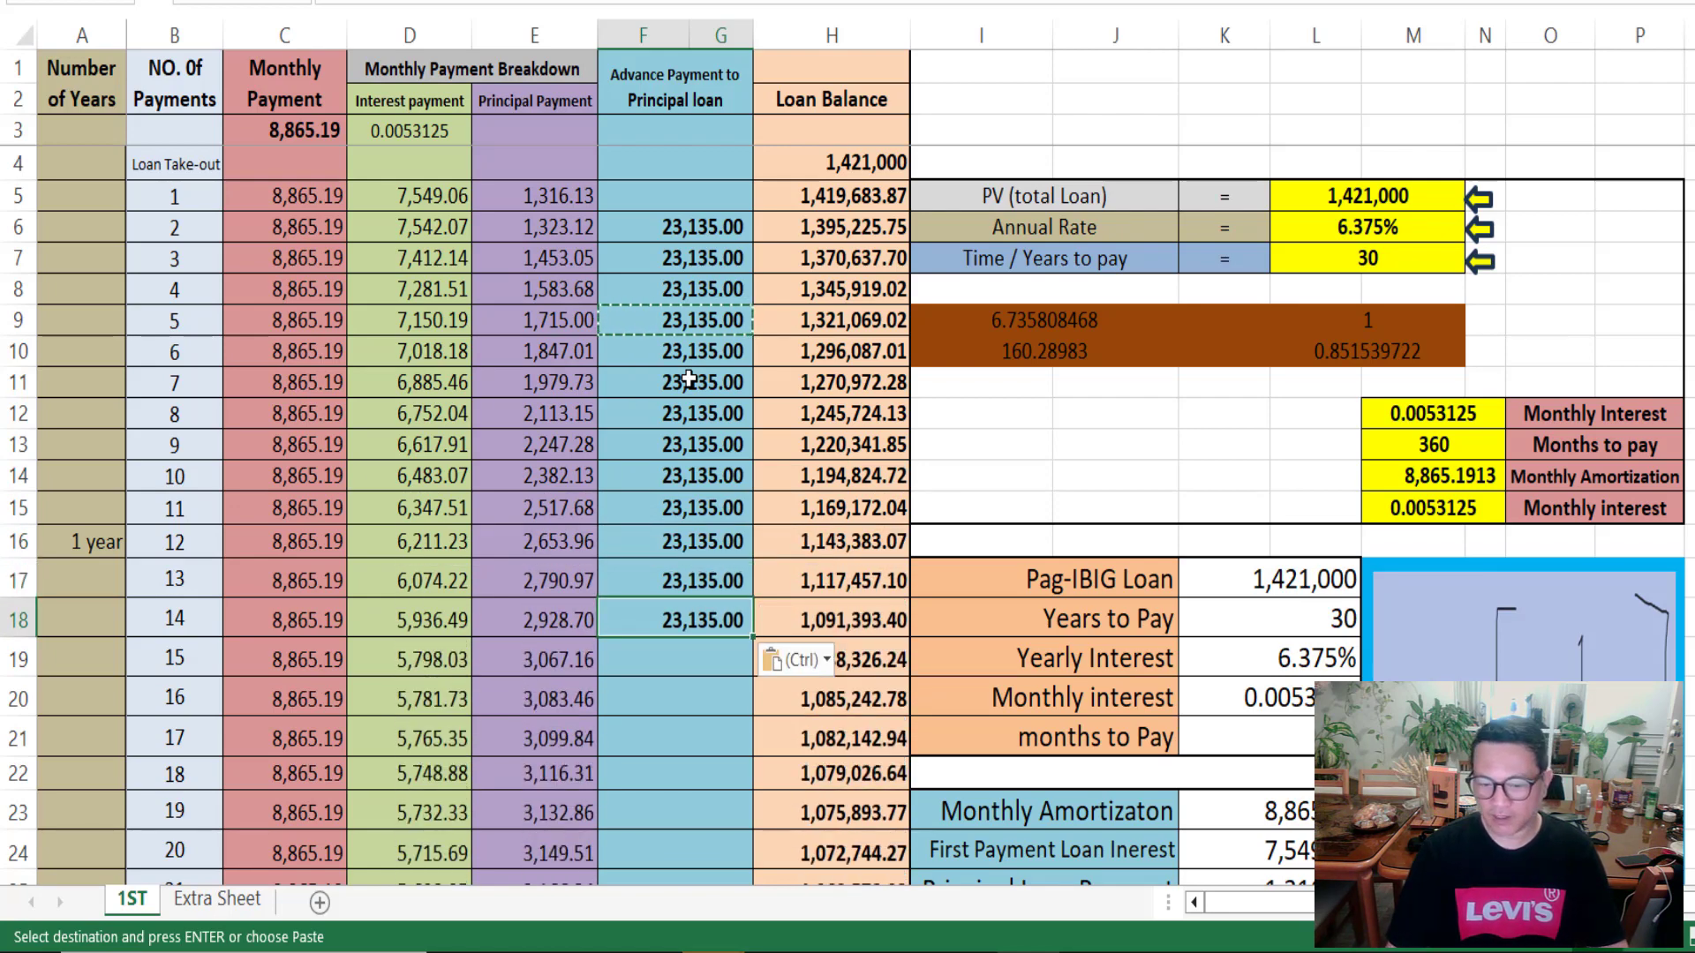
pyautogui.press('Down')
pyautogui.hotkey('ctrl', 'v')
pyautogui.press('Down')
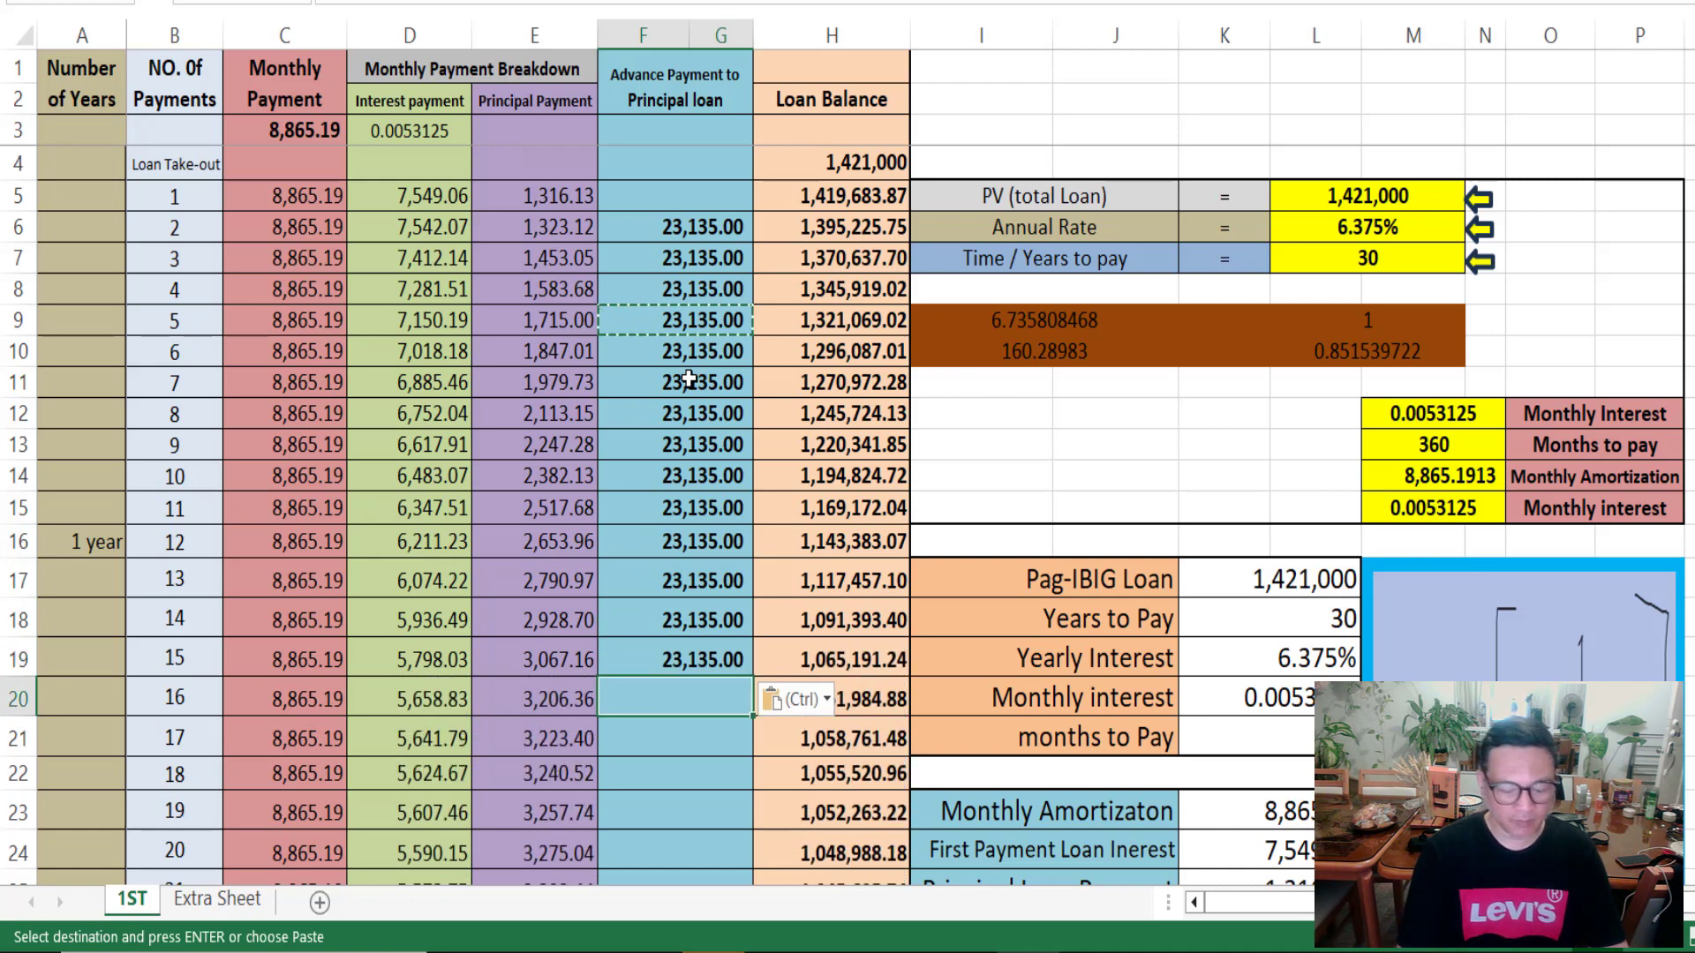
pyautogui.hotkey('ctrl', 'v')
pyautogui.press('Down')
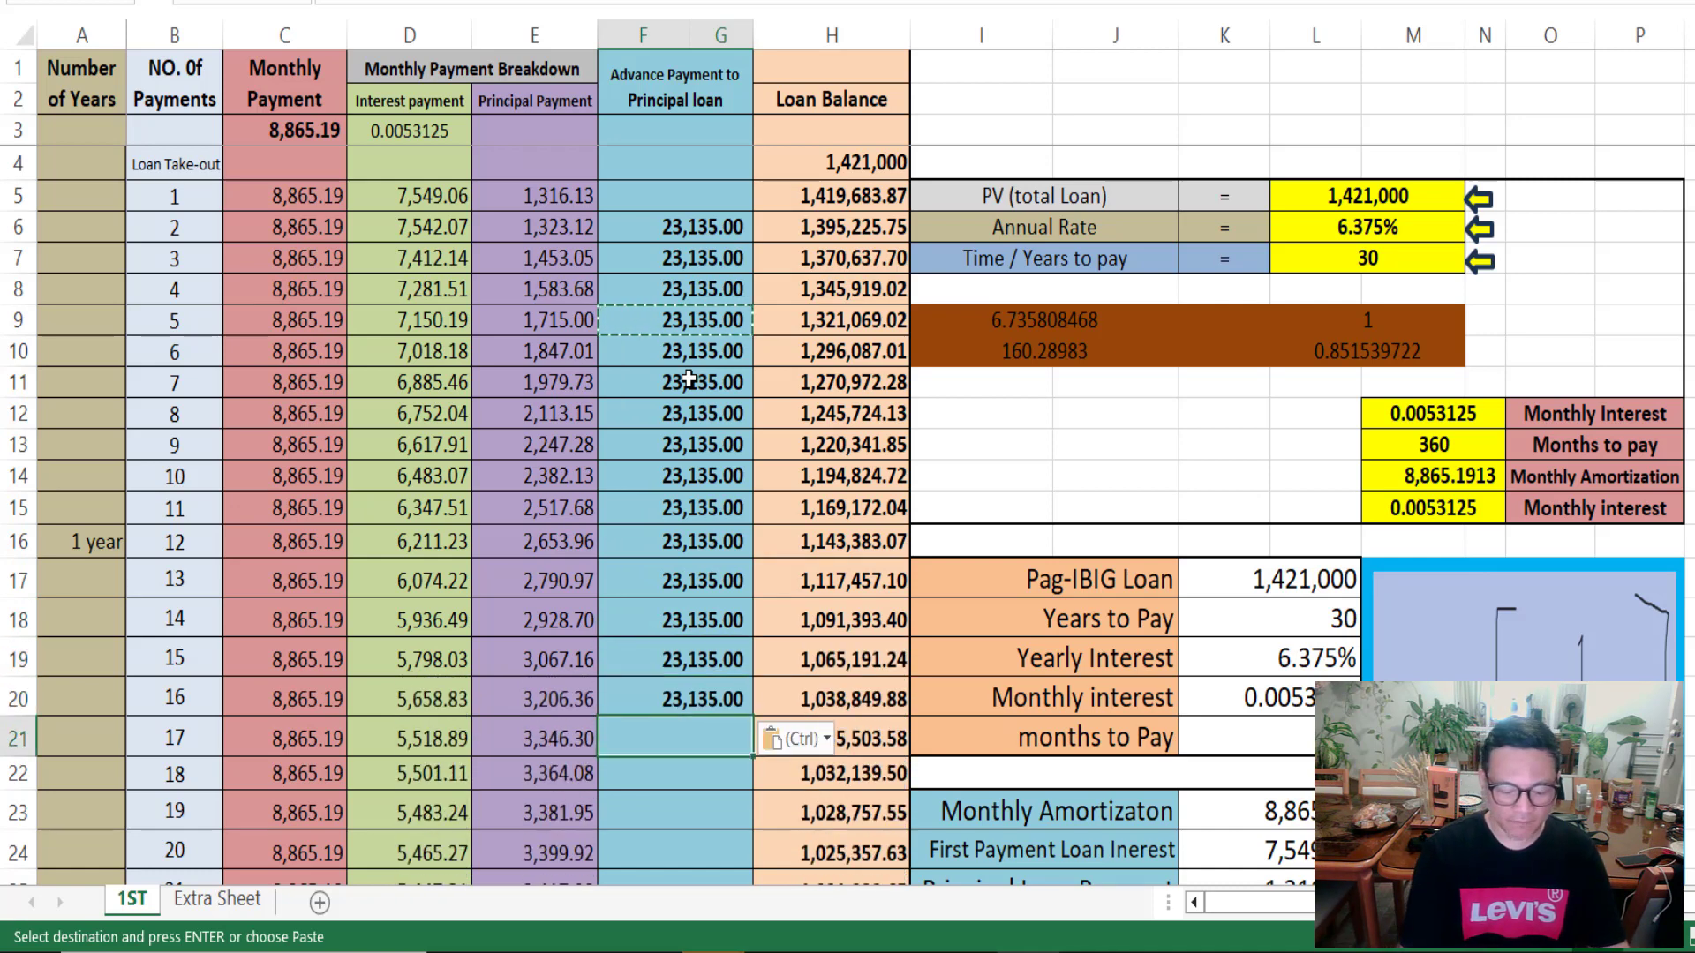
pyautogui.hotkey('ctrl', 'v')
pyautogui.press('Down')
pyautogui.hotkey('ctrl', 'v')
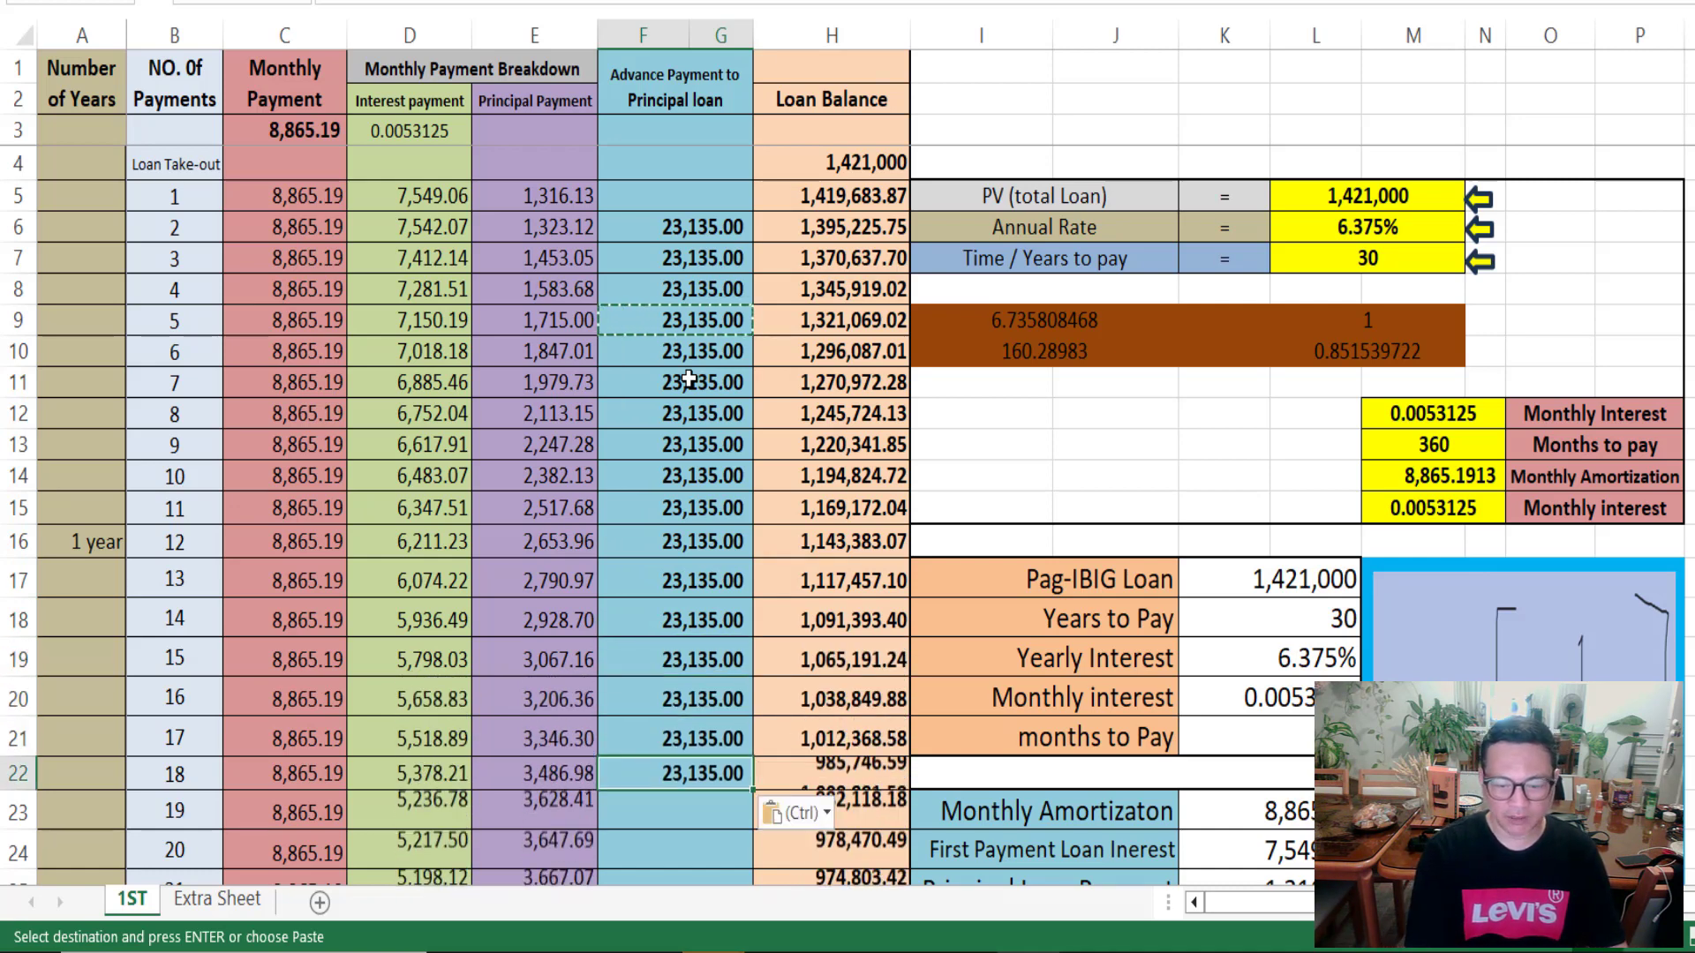
pyautogui.press('Down')
pyautogui.hotkey('ctrl', 'v')
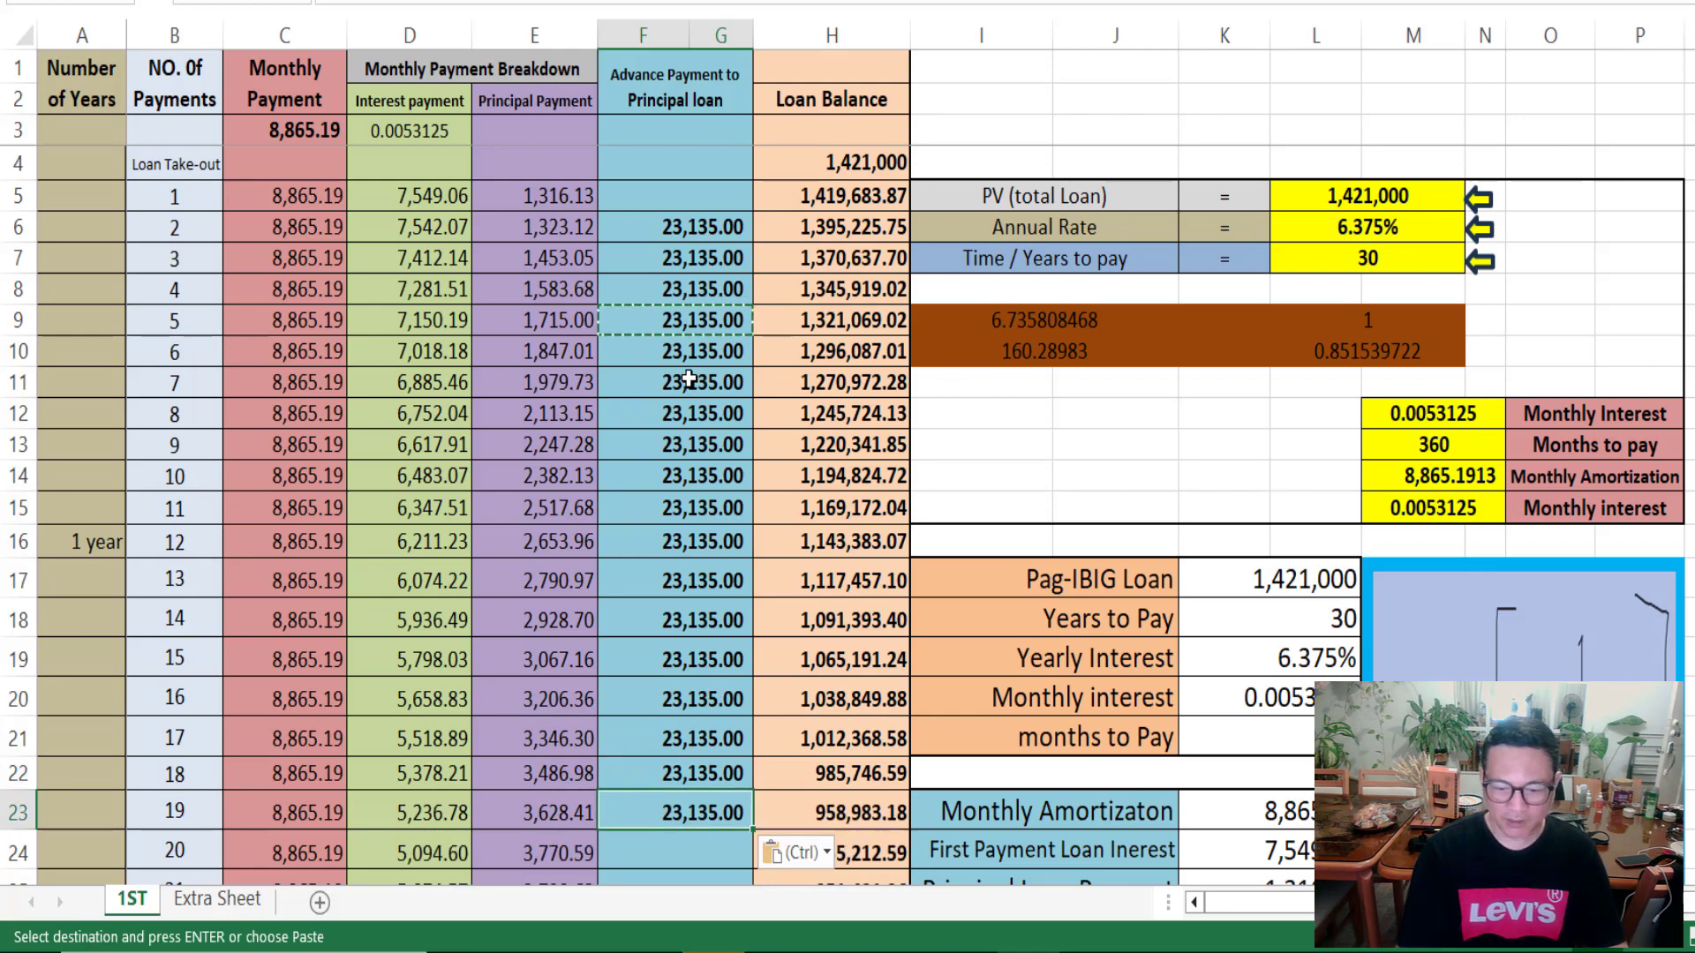
pyautogui.press('Down')
pyautogui.hotkey('ctrl', 'v')
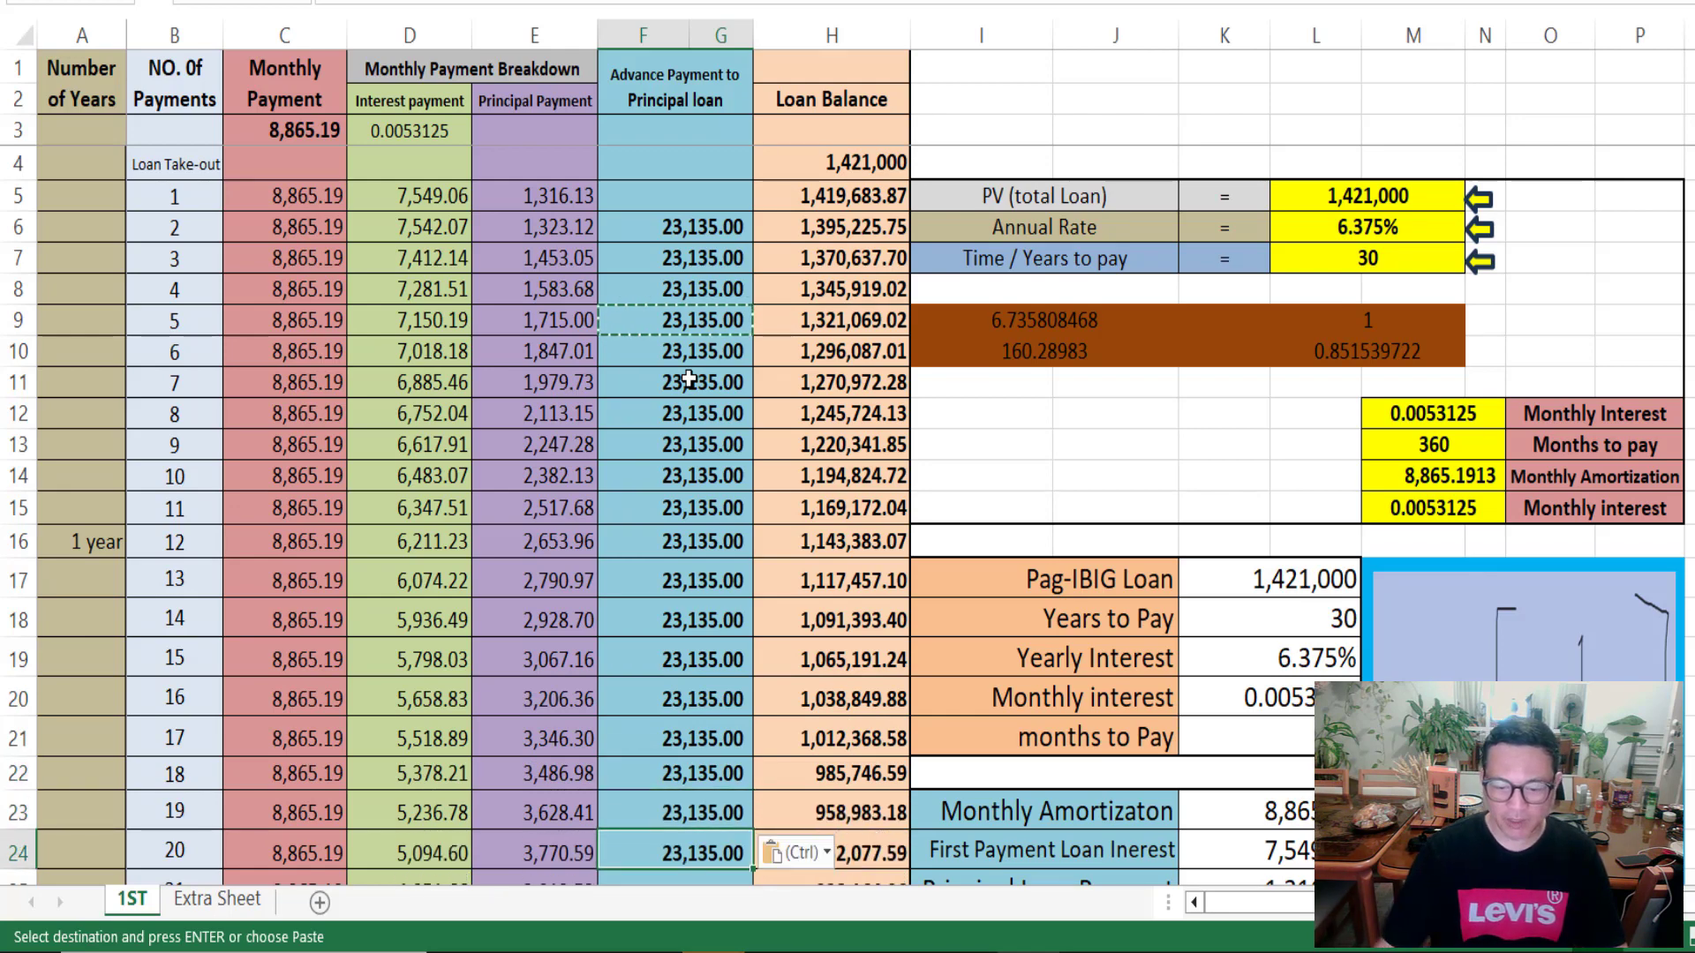
# Fill the advance payments for payments 21 to 24 with the copied 23,135, up to the 2-year row
pyautogui.scroll(-5, 719, 482)
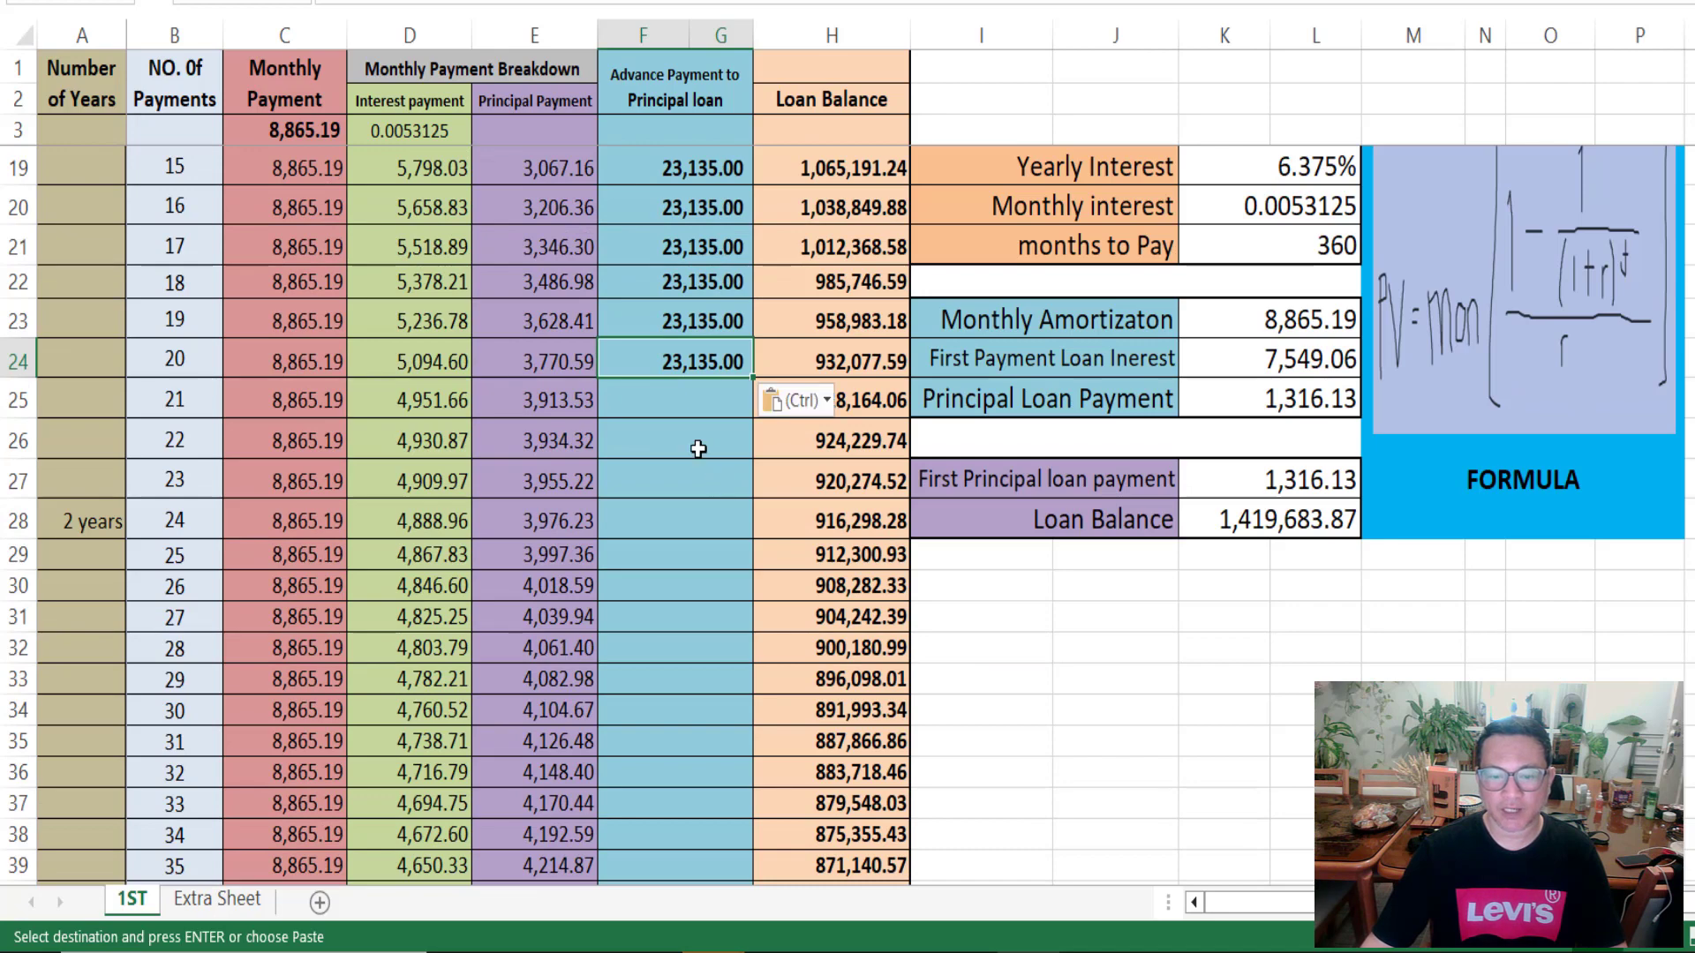
pyautogui.click(681, 401)
pyautogui.hotkey('ctrl', 'v')
pyautogui.press('Down')
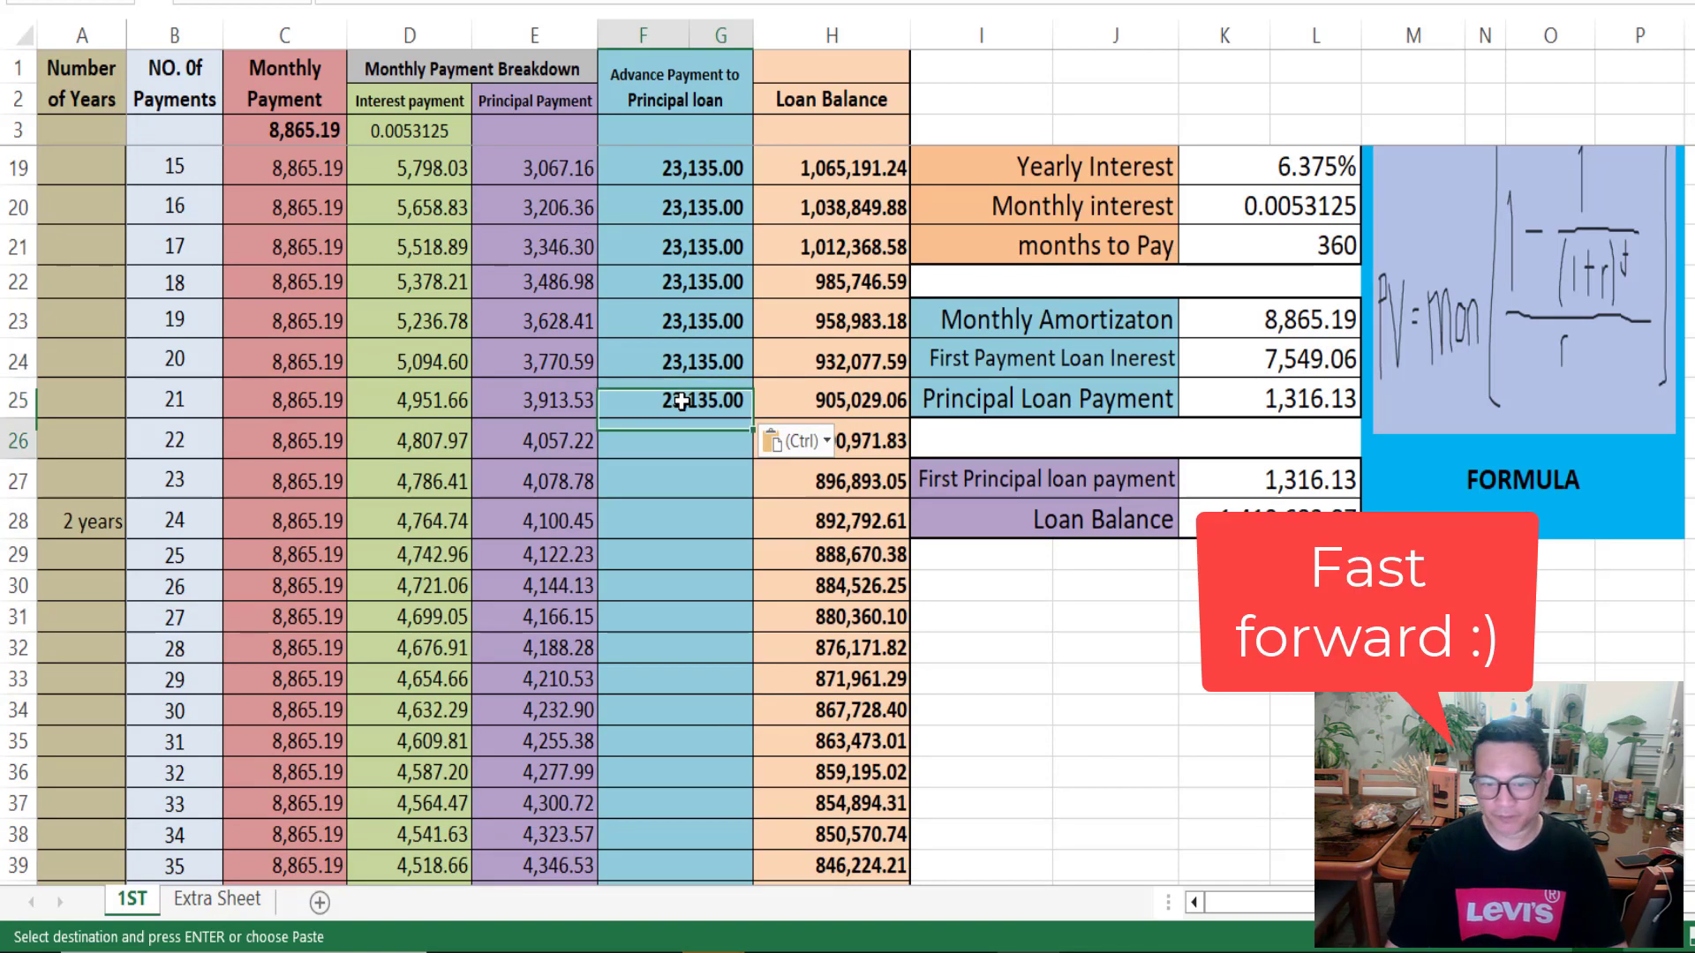
pyautogui.hotkey('ctrl', 'v')
pyautogui.press('Down')
pyautogui.hotkey('ctrl', 'v')
pyautogui.press('Down')
pyautogui.hotkey('ctrl', 'v')
pyautogui.press('Down')
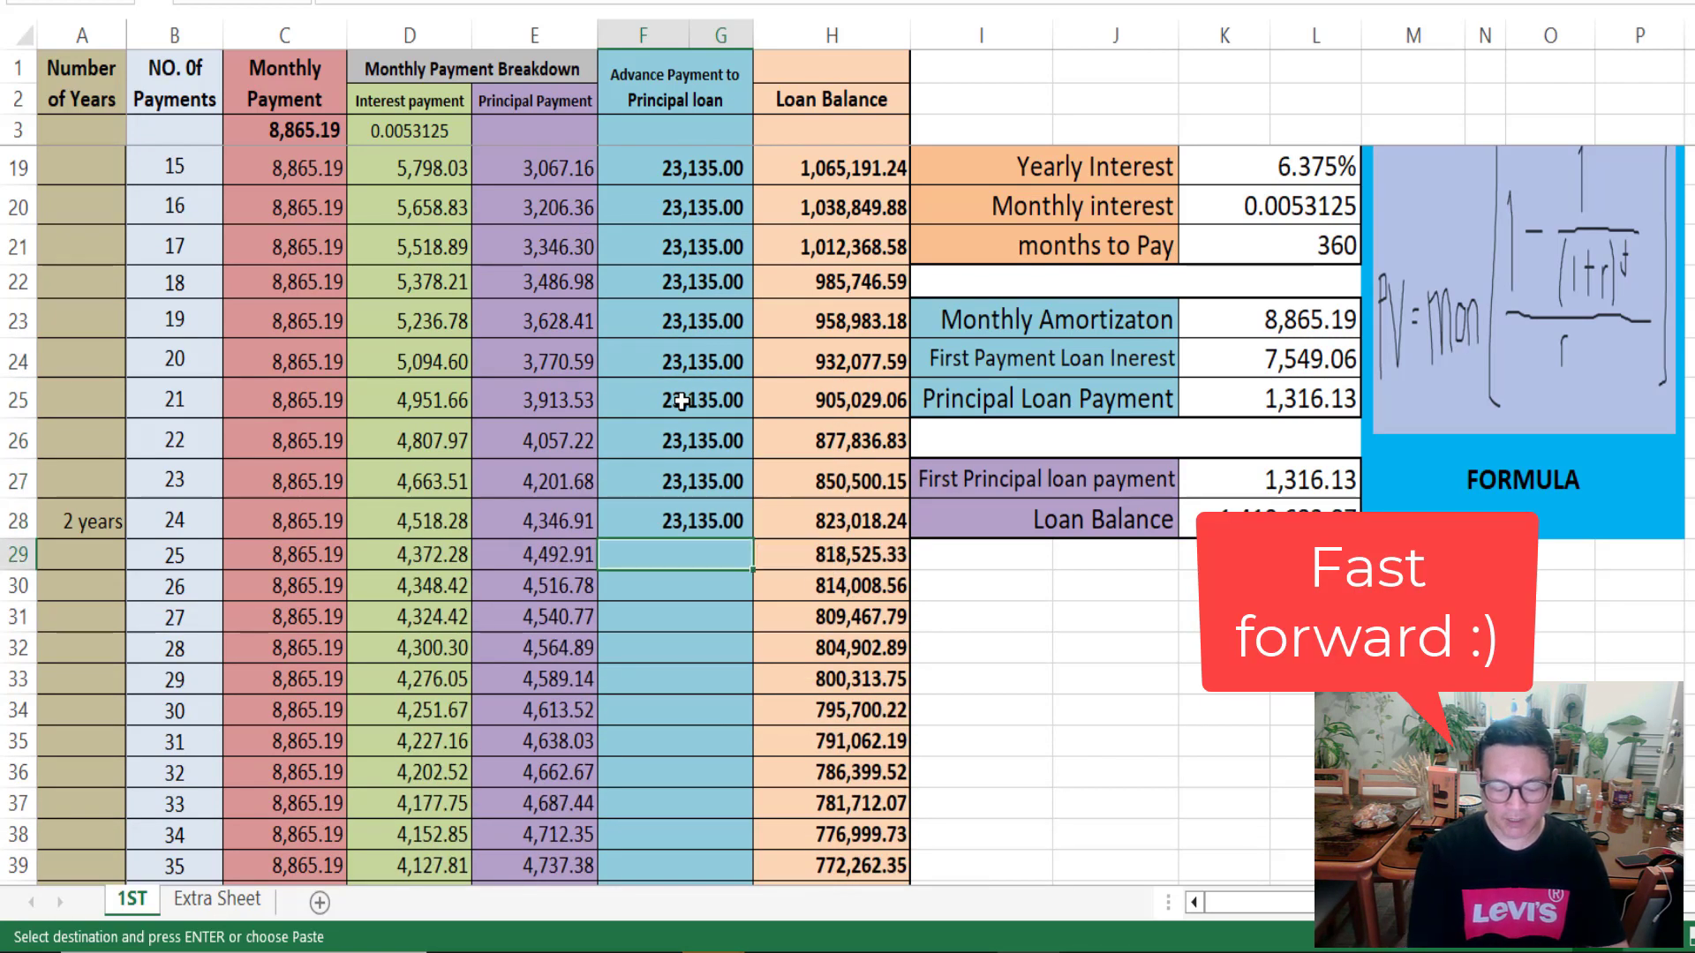
# Fill the third year's advance payments, payments 25 to 36, with the copied 23,135 each
pyautogui.hotkey('ctrl', 'v')
pyautogui.press('Down')
pyautogui.hotkey('ctrl', 'v')
pyautogui.press('Down')
pyautogui.hotkey('ctrl', 'v')
pyautogui.press('Down')
pyautogui.hotkey('ctrl', 'v')
pyautogui.press('Down')
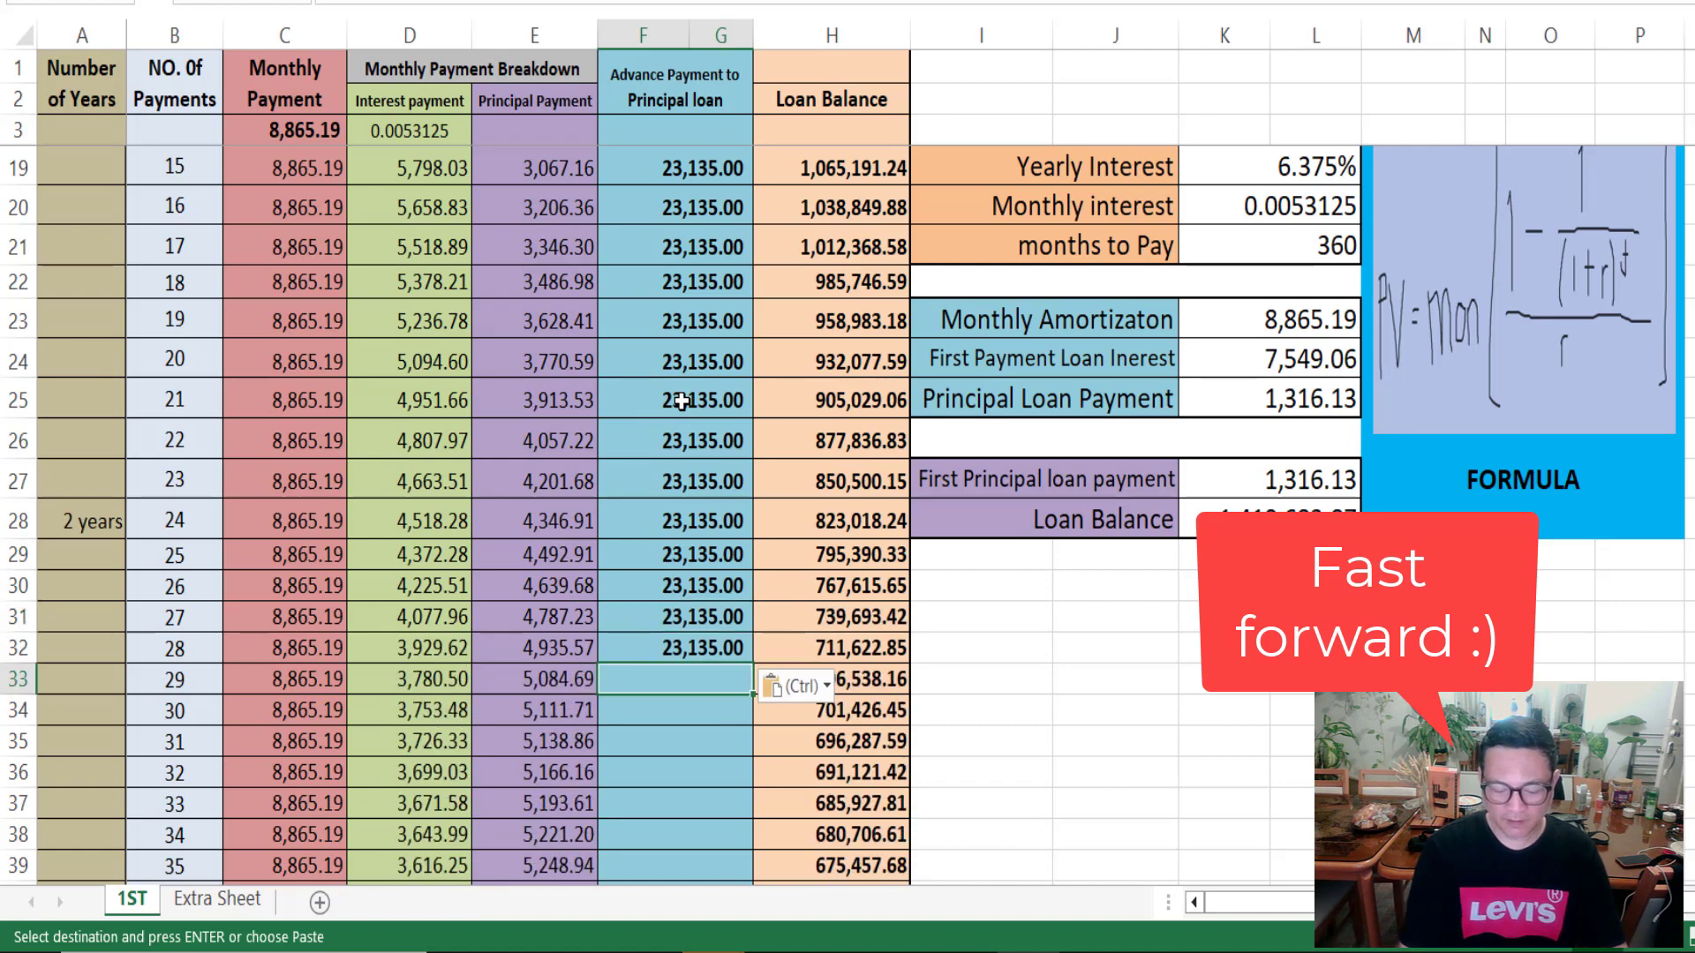
pyautogui.hotkey('ctrl', 'v')
pyautogui.press('Down')
pyautogui.press('Return')
pyautogui.hotkey('ctrl', 'v')
pyautogui.press('Down')
pyautogui.hotkey('ctrl', 'v')
pyautogui.press('Down')
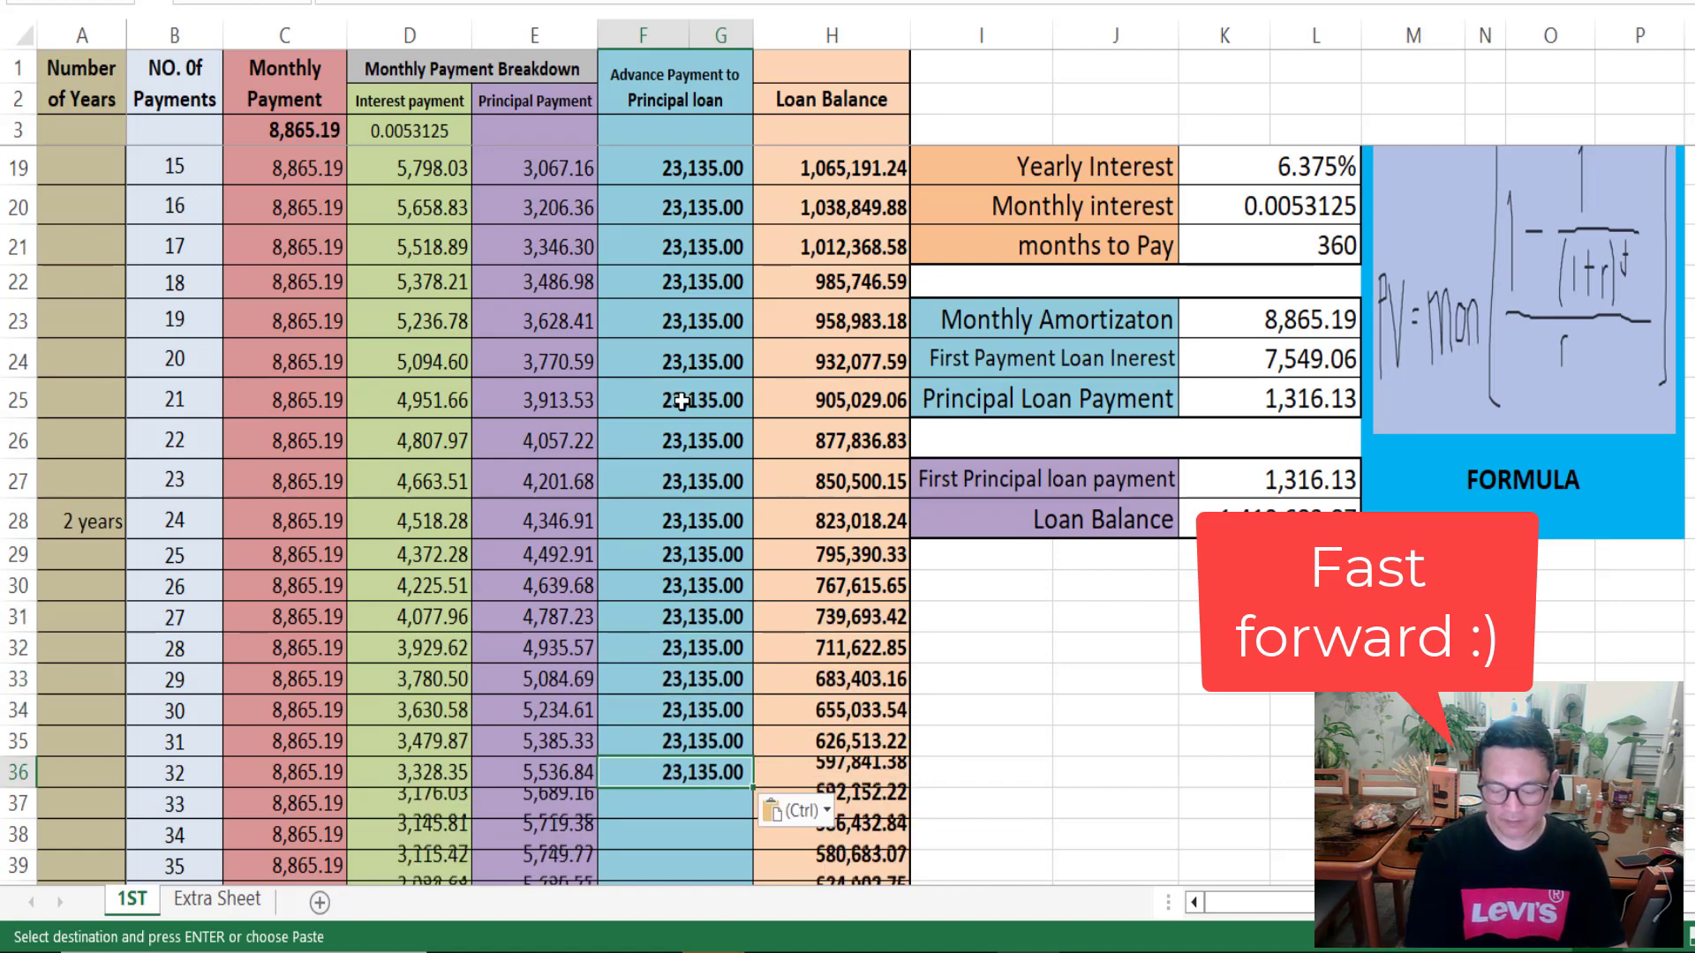
pyautogui.write('23,135.00')
pyautogui.press('Down')
pyautogui.write('23,135.00')
pyautogui.press('Down')
pyautogui.write('23,135.00')
pyautogui.press('Down')
pyautogui.hotkey('ctrl', 'v')
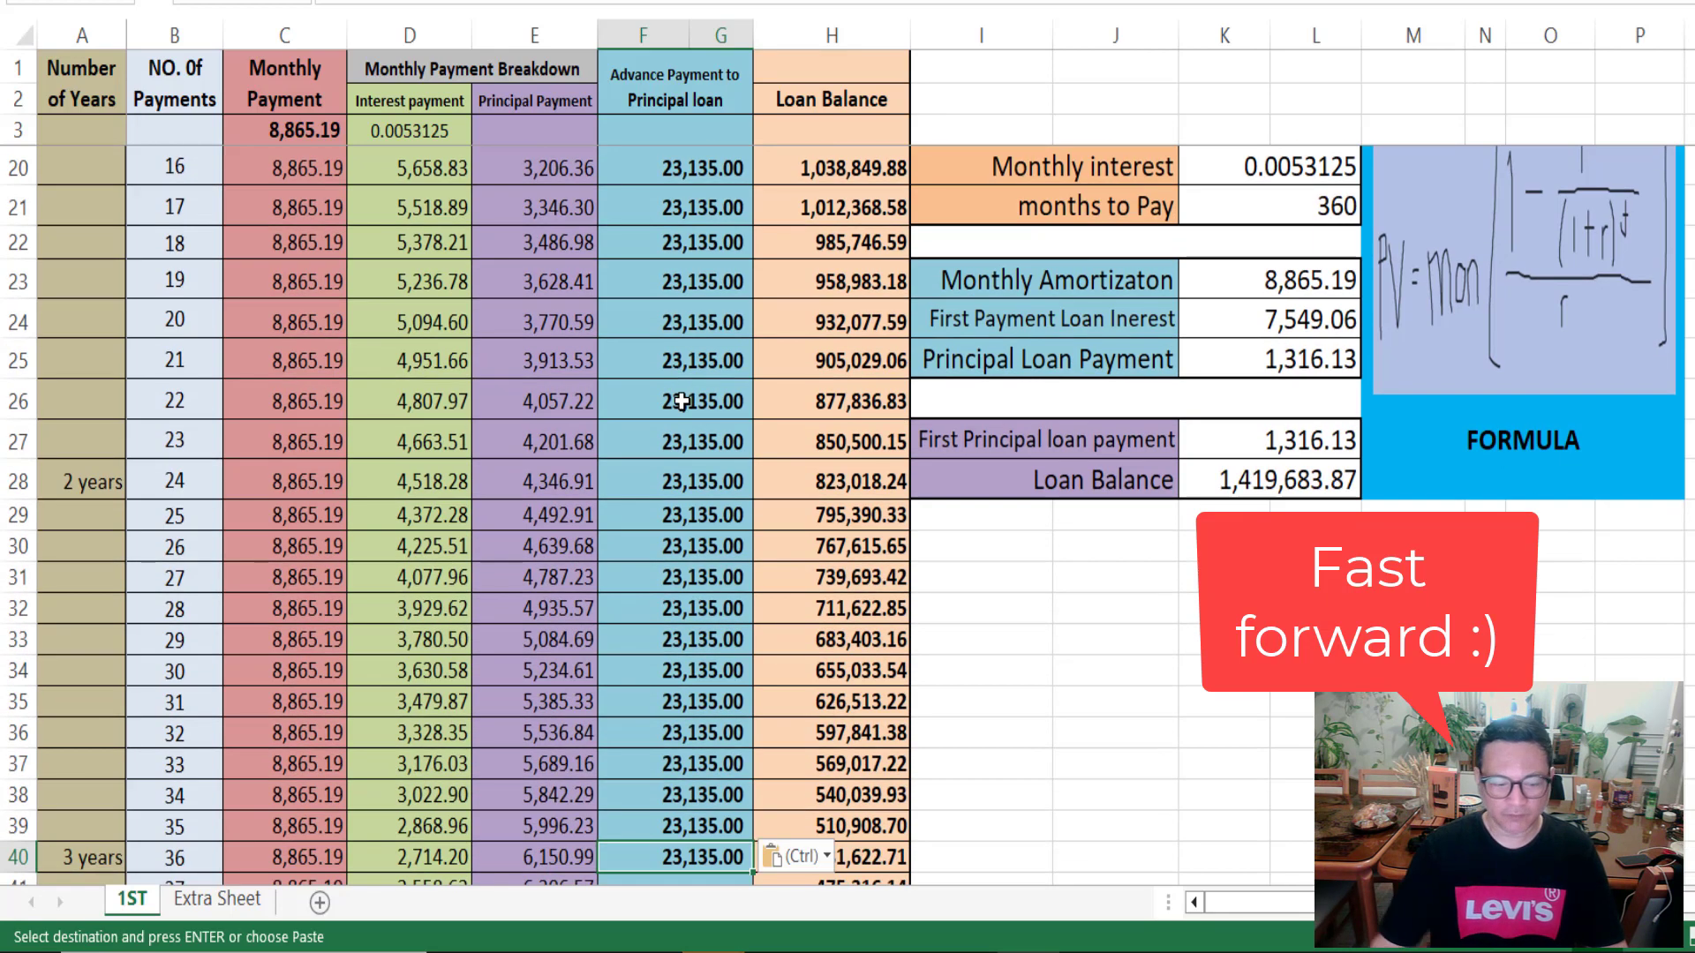
# Fill the fourth year's advance payments, payments 37 to 48, with the copied 23,135 each
pyautogui.scroll(-5, 681, 388)
pyautogui.press('Down')
pyautogui.hotkey('ctrl', 'v')
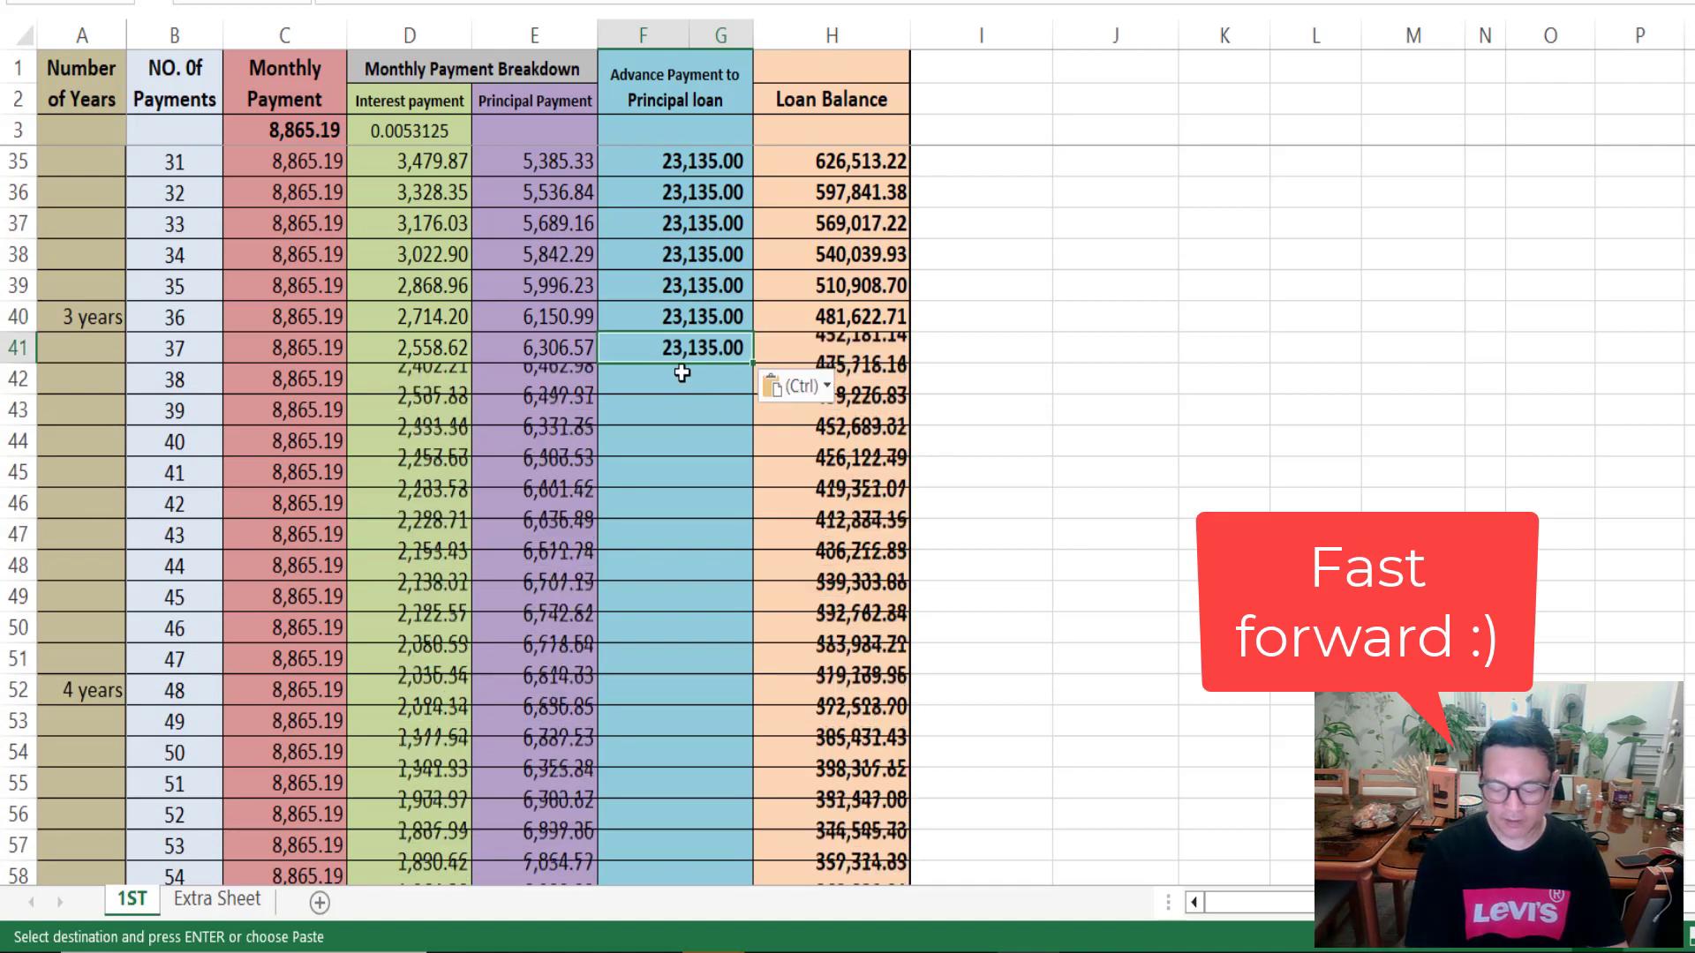
pyautogui.press('Down')
pyautogui.hotkey('ctrl', 'v')
pyautogui.press('Down')
pyautogui.hotkey('ctrl', 'v')
pyautogui.press('Down')
pyautogui.hotkey('ctrl', 'v')
pyautogui.press('Down')
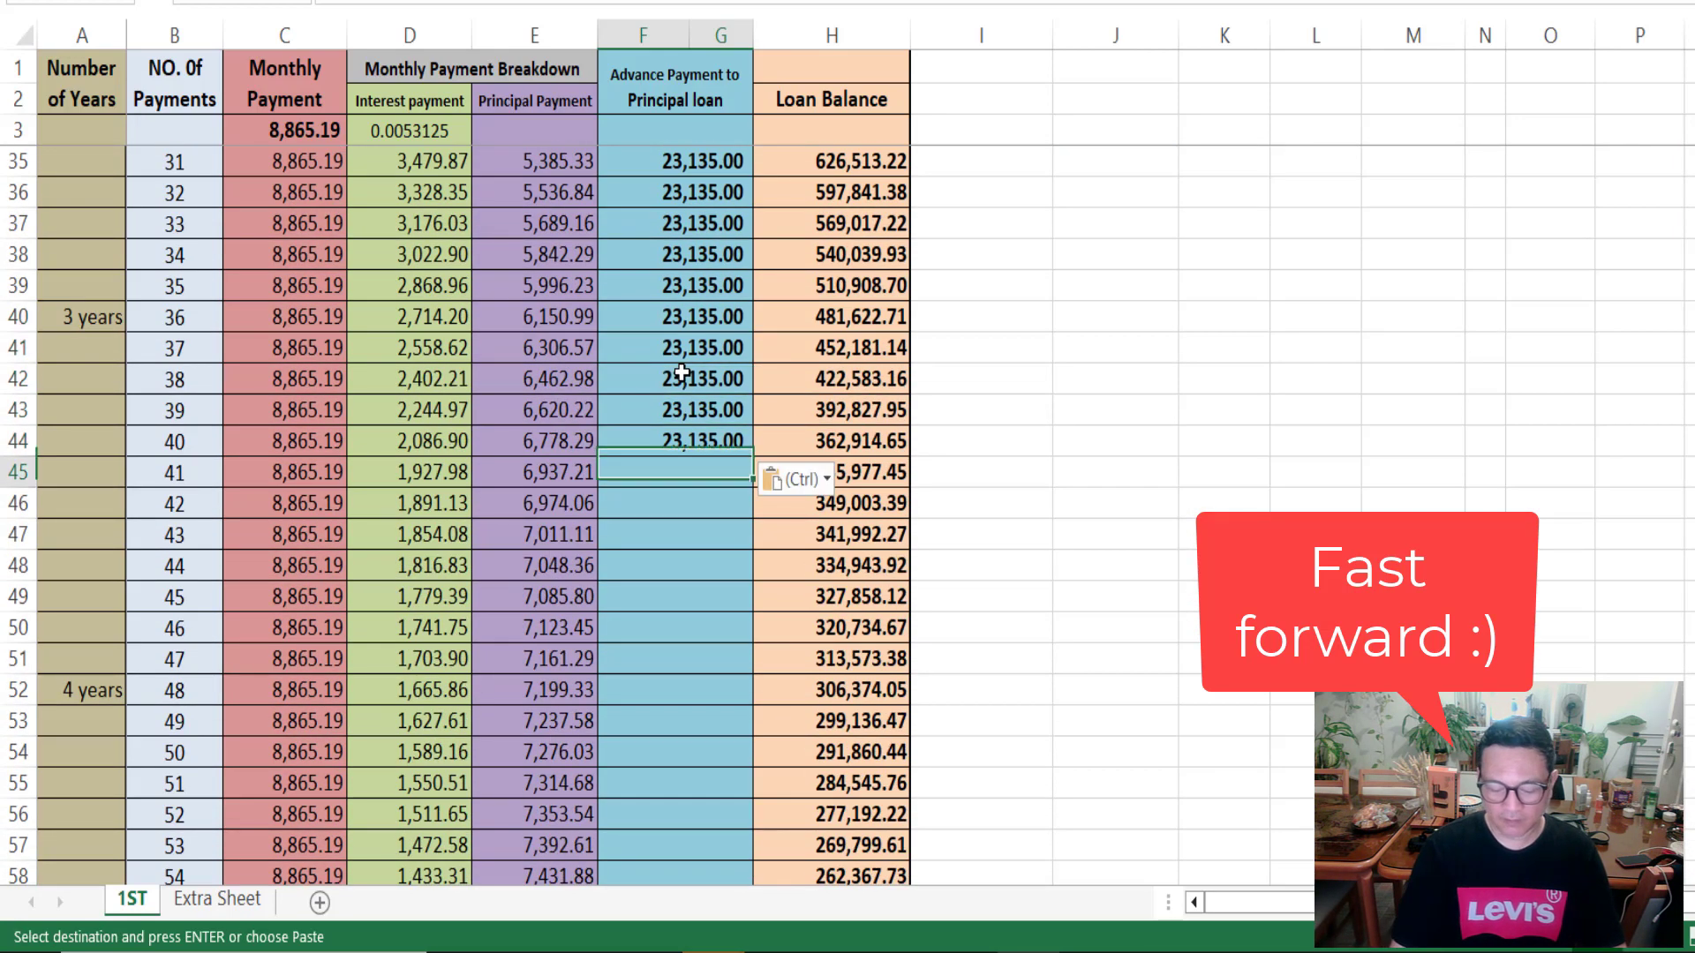
pyautogui.hotkey('ctrl', 'v')
pyautogui.press('Down')
pyautogui.hotkey('ctrl', 'v')
pyautogui.press('Down')
pyautogui.hotkey('ctrl', 'v')
pyautogui.press('Down')
pyautogui.hotkey('ctrl', 'v')
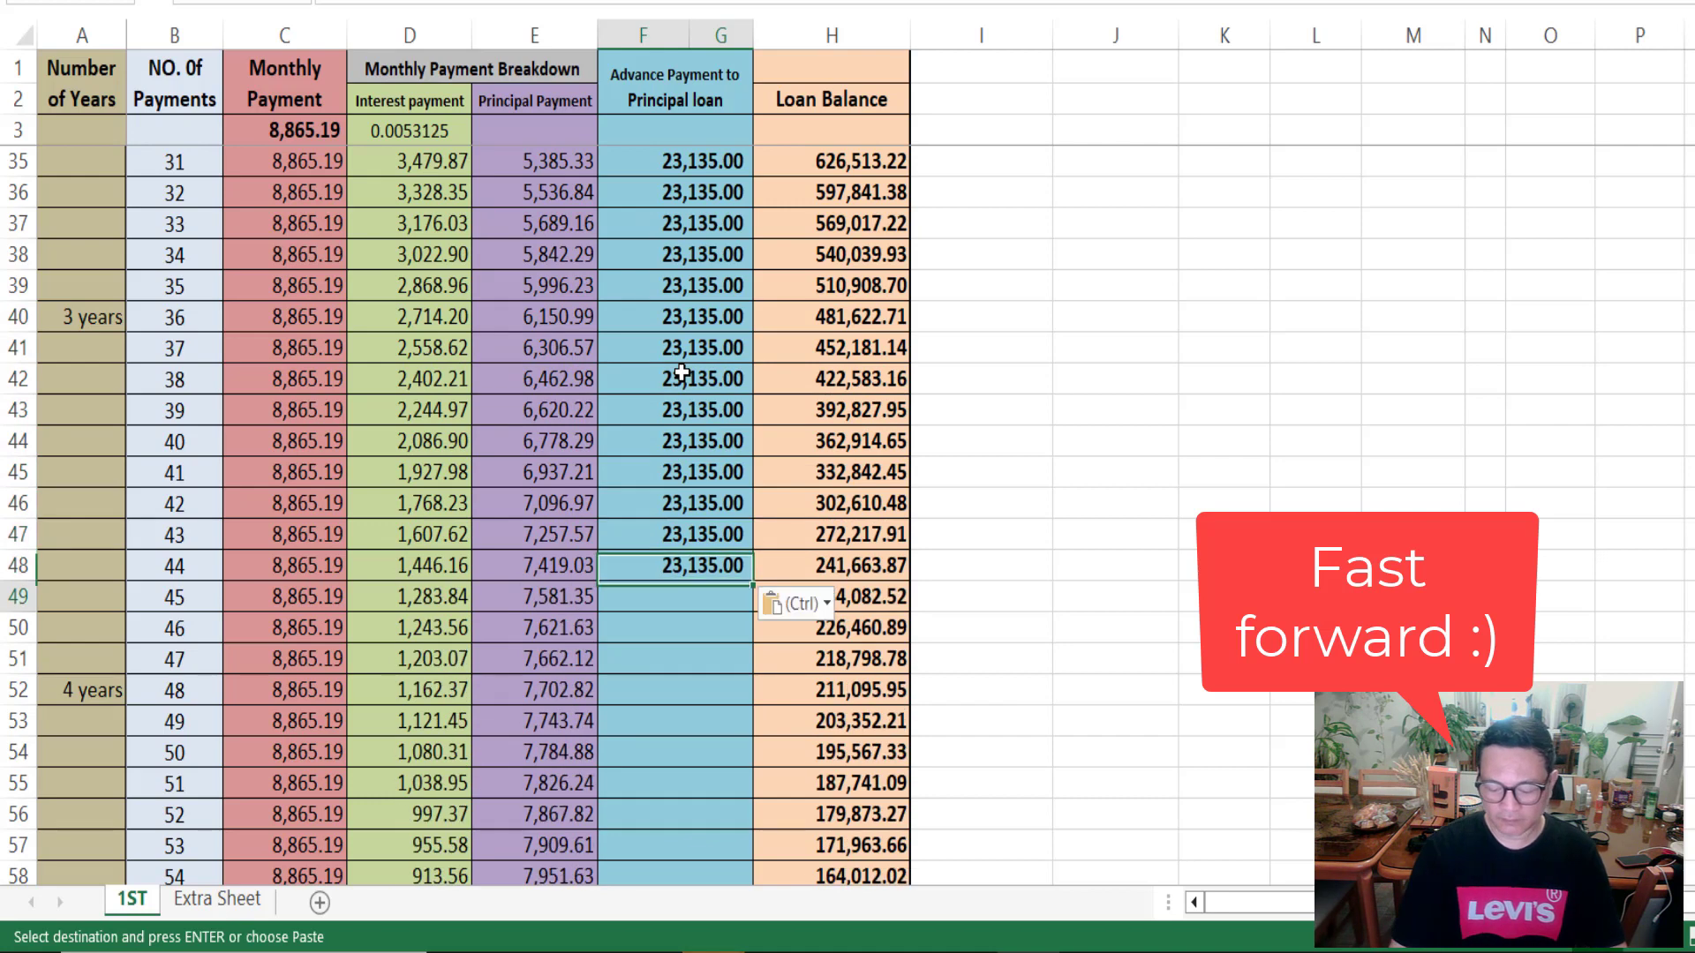
pyautogui.press('Down')
pyautogui.hotkey('ctrl', 'v')
pyautogui.press('Down')
pyautogui.hotkey('ctrl', 'v')
pyautogui.press('Down')
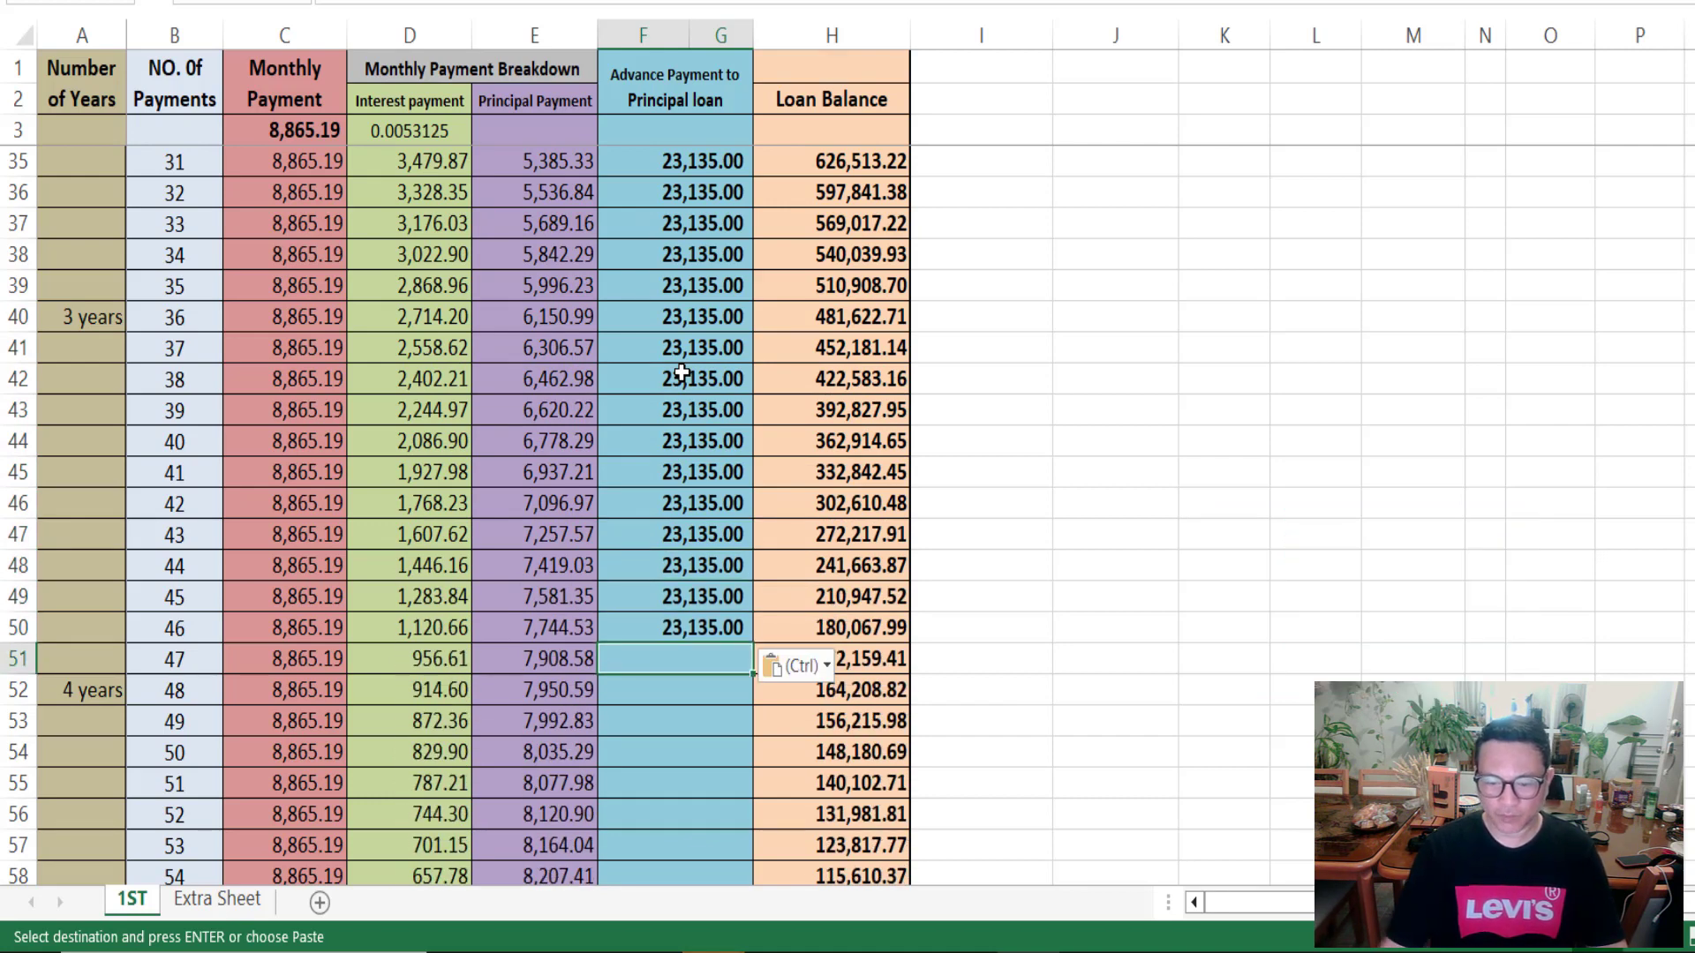
pyautogui.hotkey('ctrl', 'v')
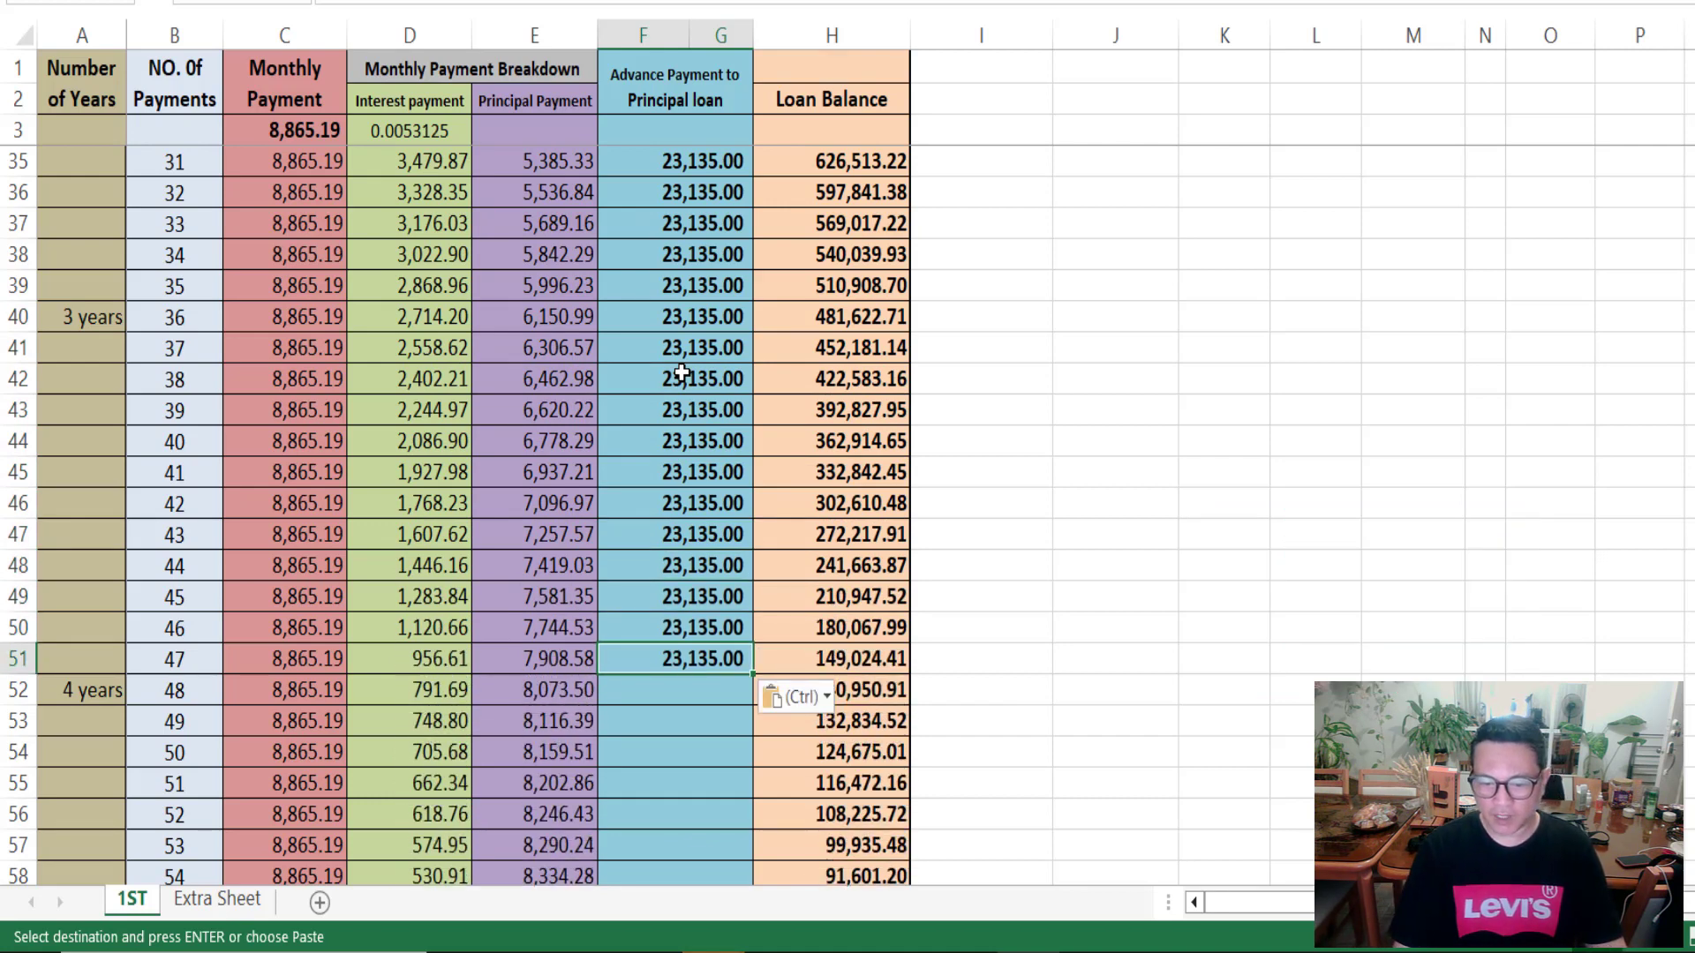
pyautogui.click(685, 685)
pyautogui.hotkey('ctrl', 'v')
# Fill the advance payment cells for payments 49 to 51 with the copied 23,135
pyautogui.press('Down')
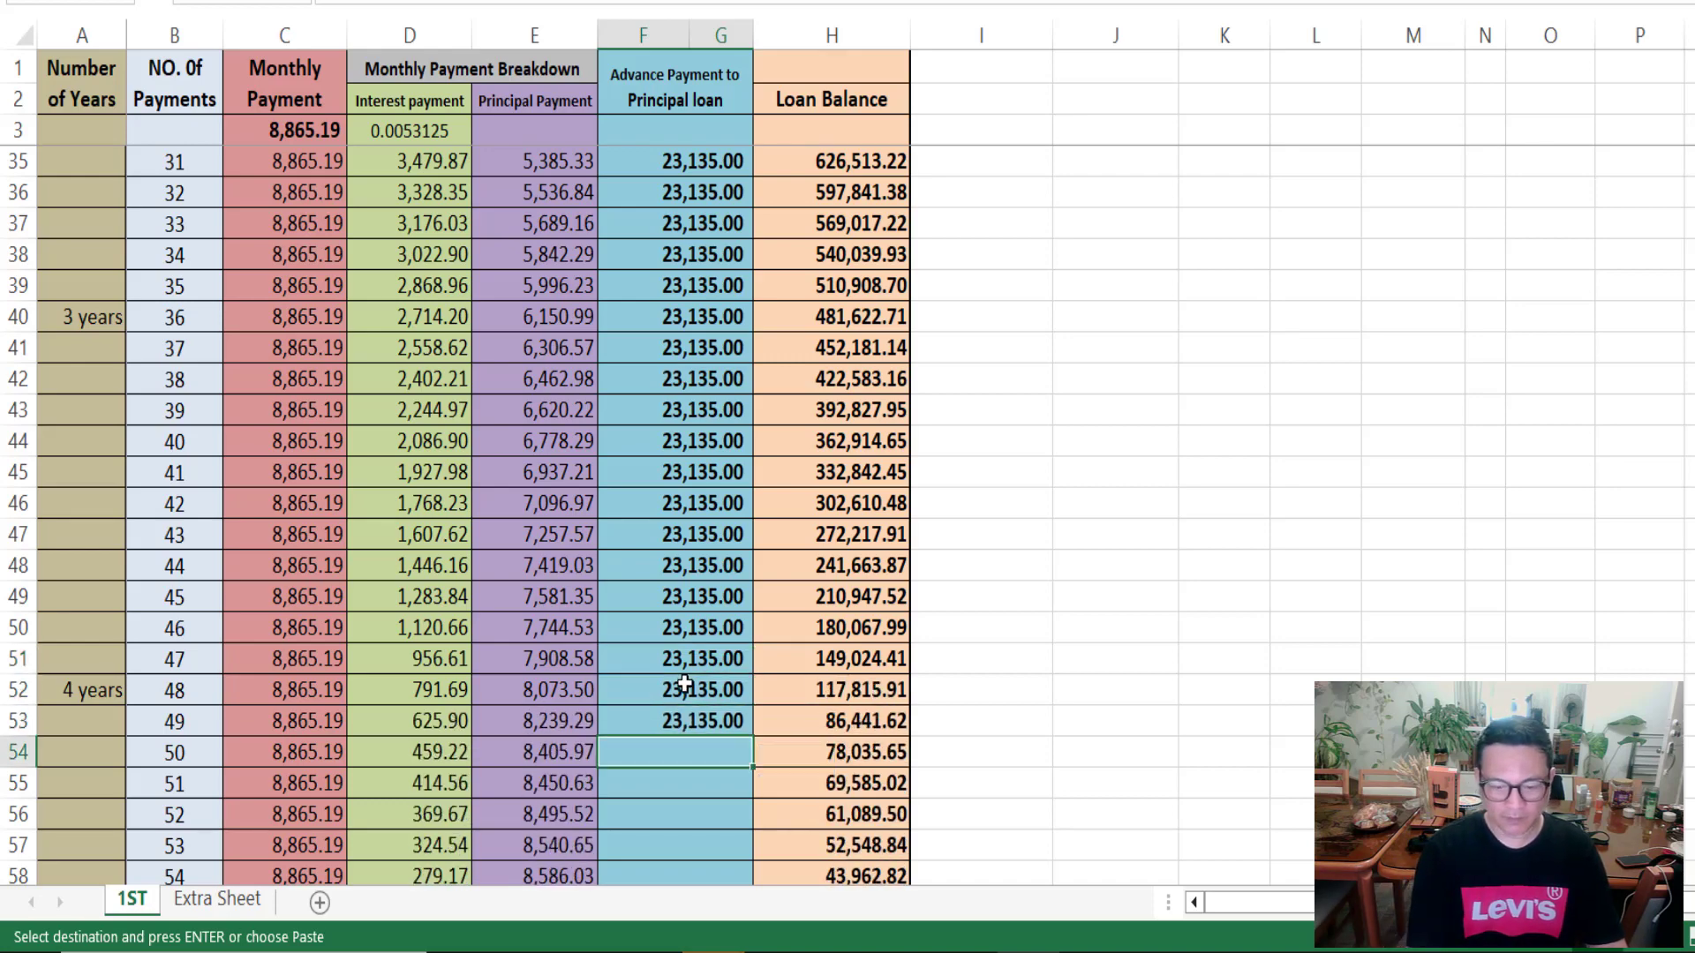
pyautogui.write('23,135.00')
pyautogui.scroll(-5, 685, 684)
pyautogui.press('Down')
pyautogui.write('23,135.00')
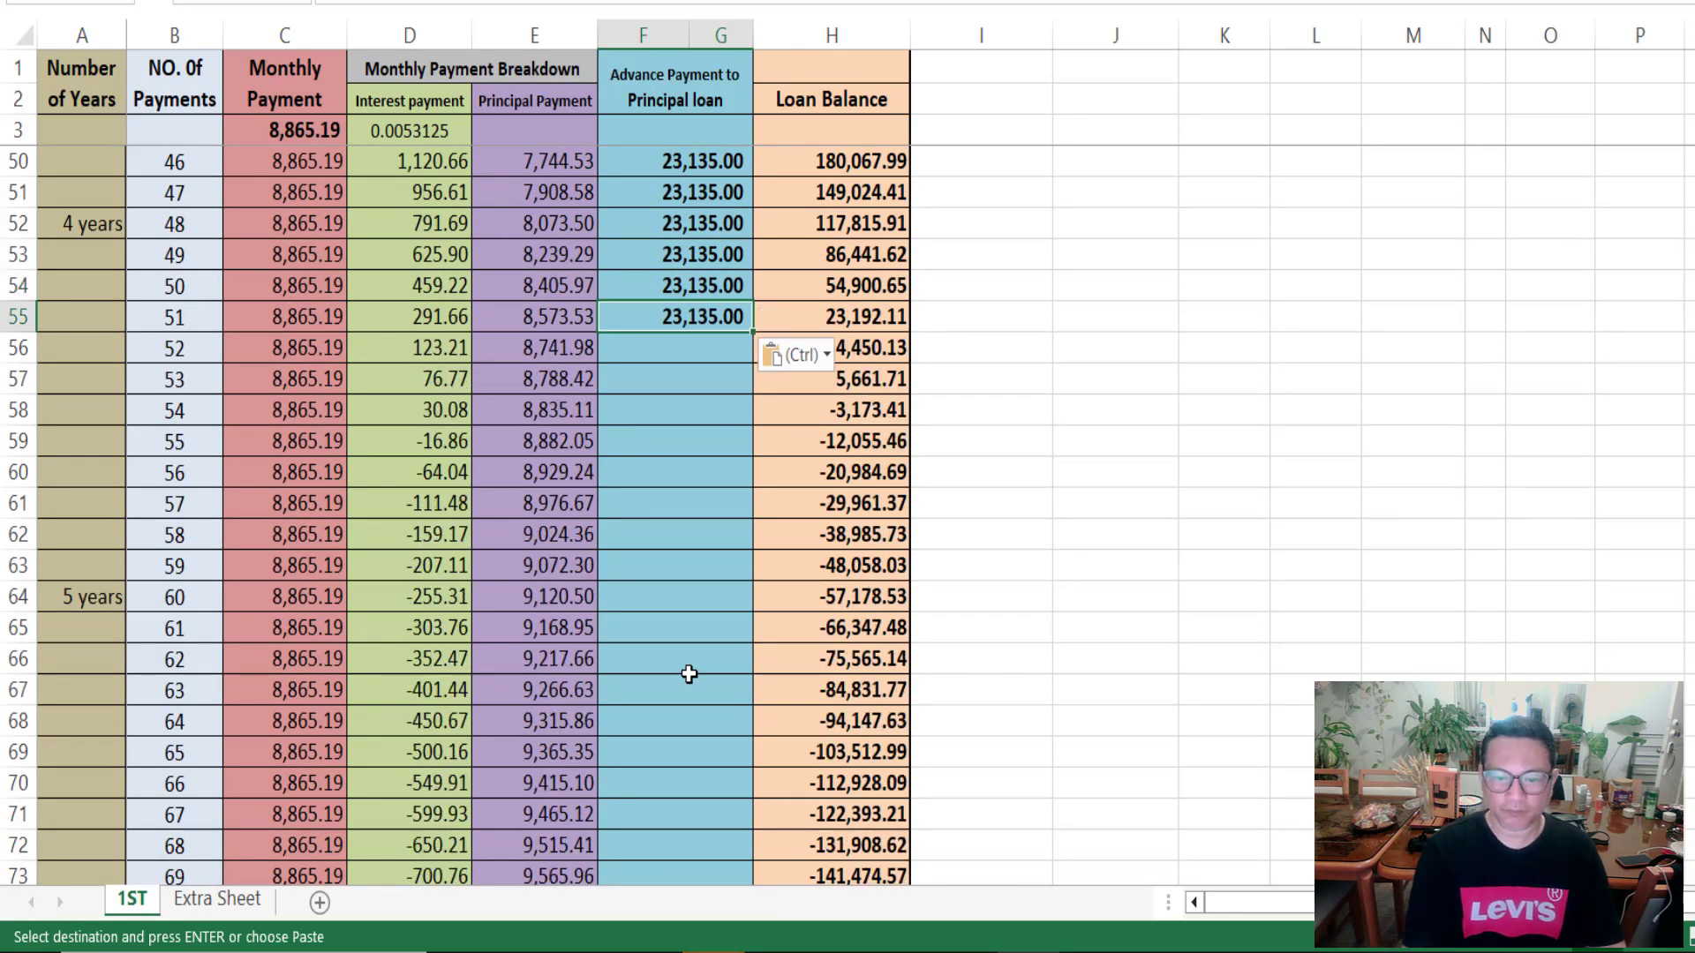
pyautogui.press('Down')
pyautogui.write('23,135.00')
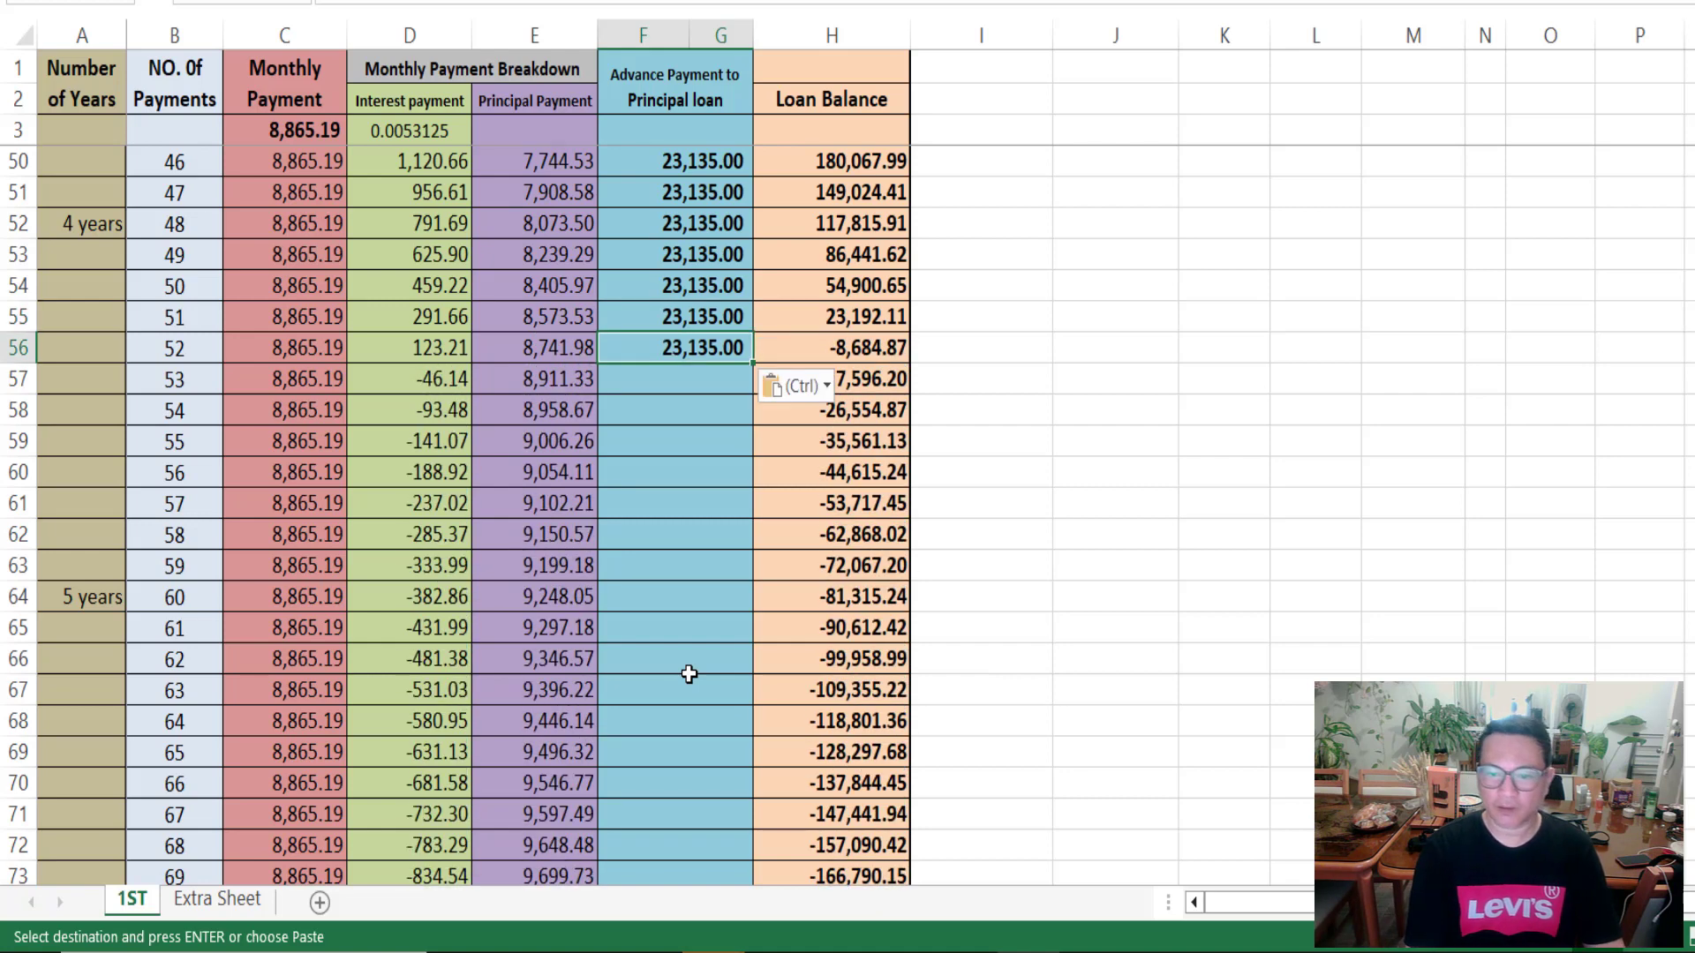
pyautogui.press('Escape')
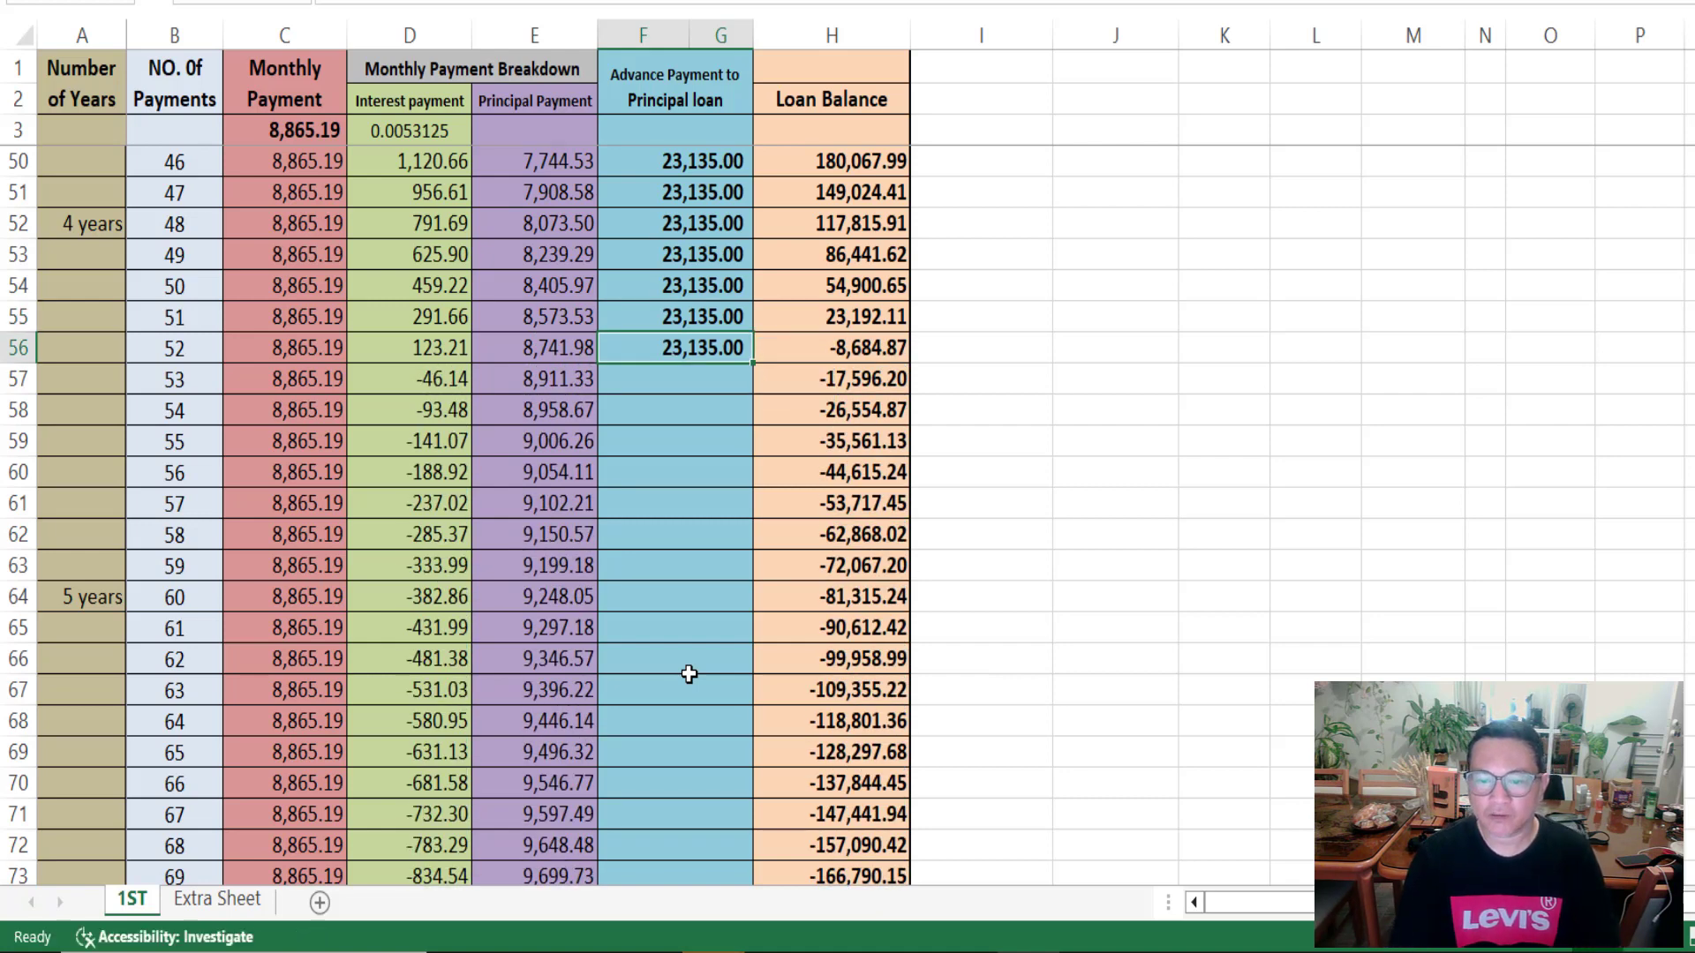
pyautogui.press('Delete')
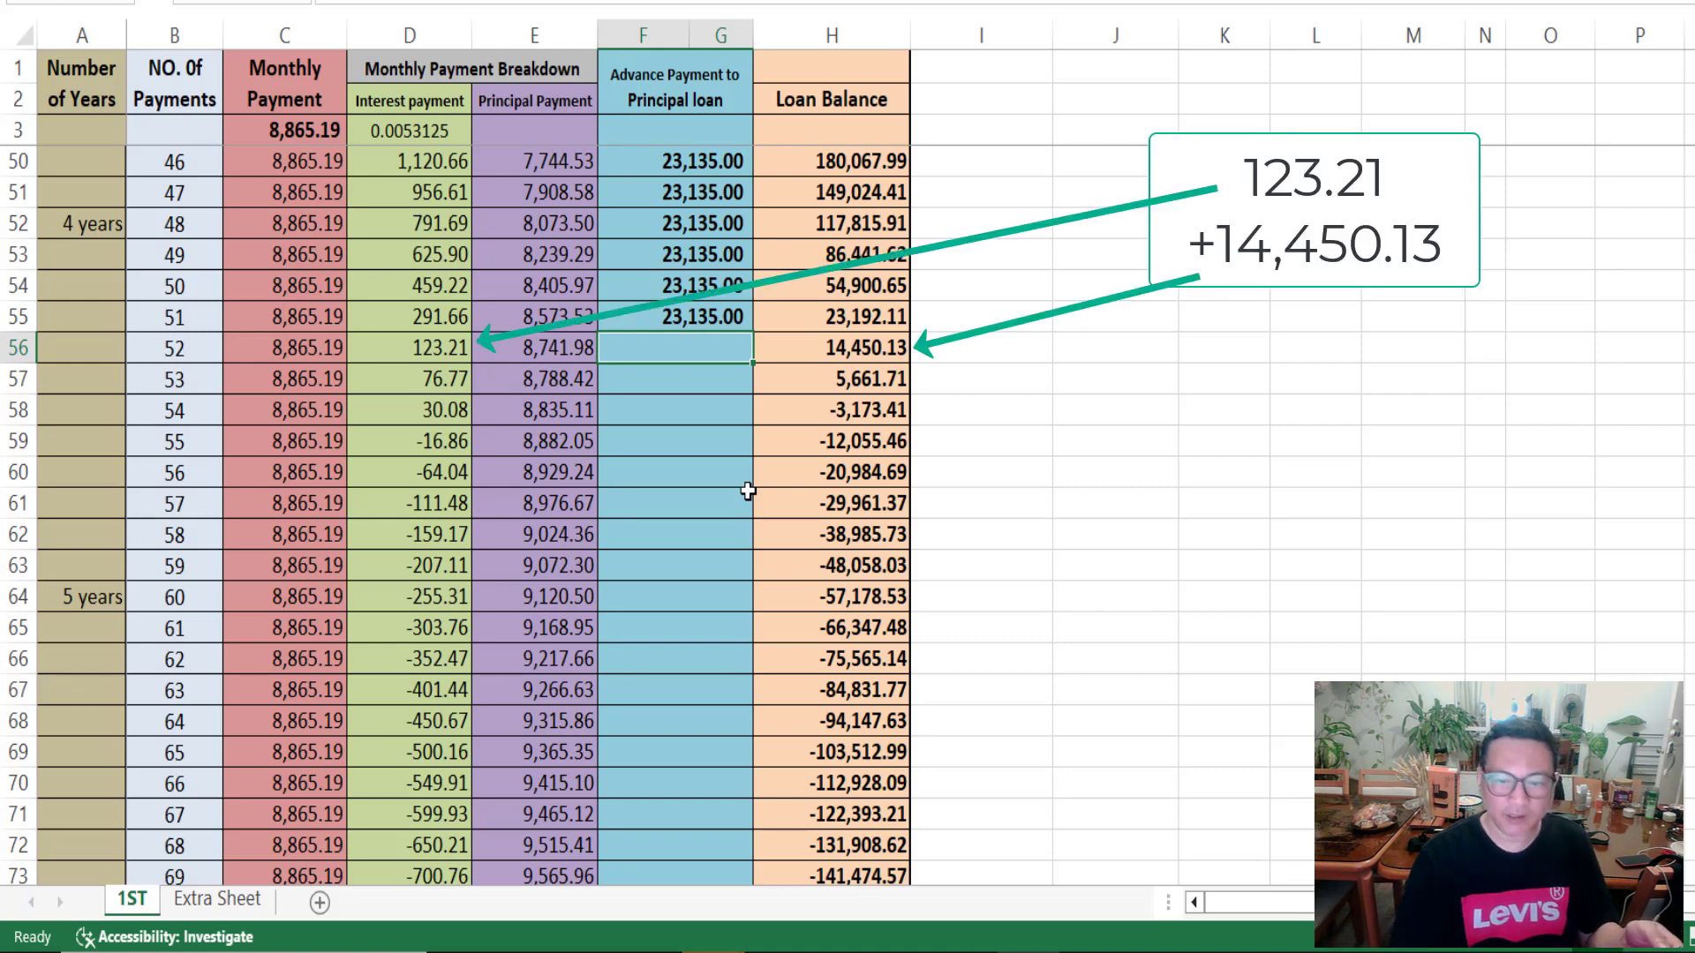
# Set payment 52's advance payment to 14,450.13 to clear the remaining loan balance
pyautogui.write('14450.13')
pyautogui.press('Return')
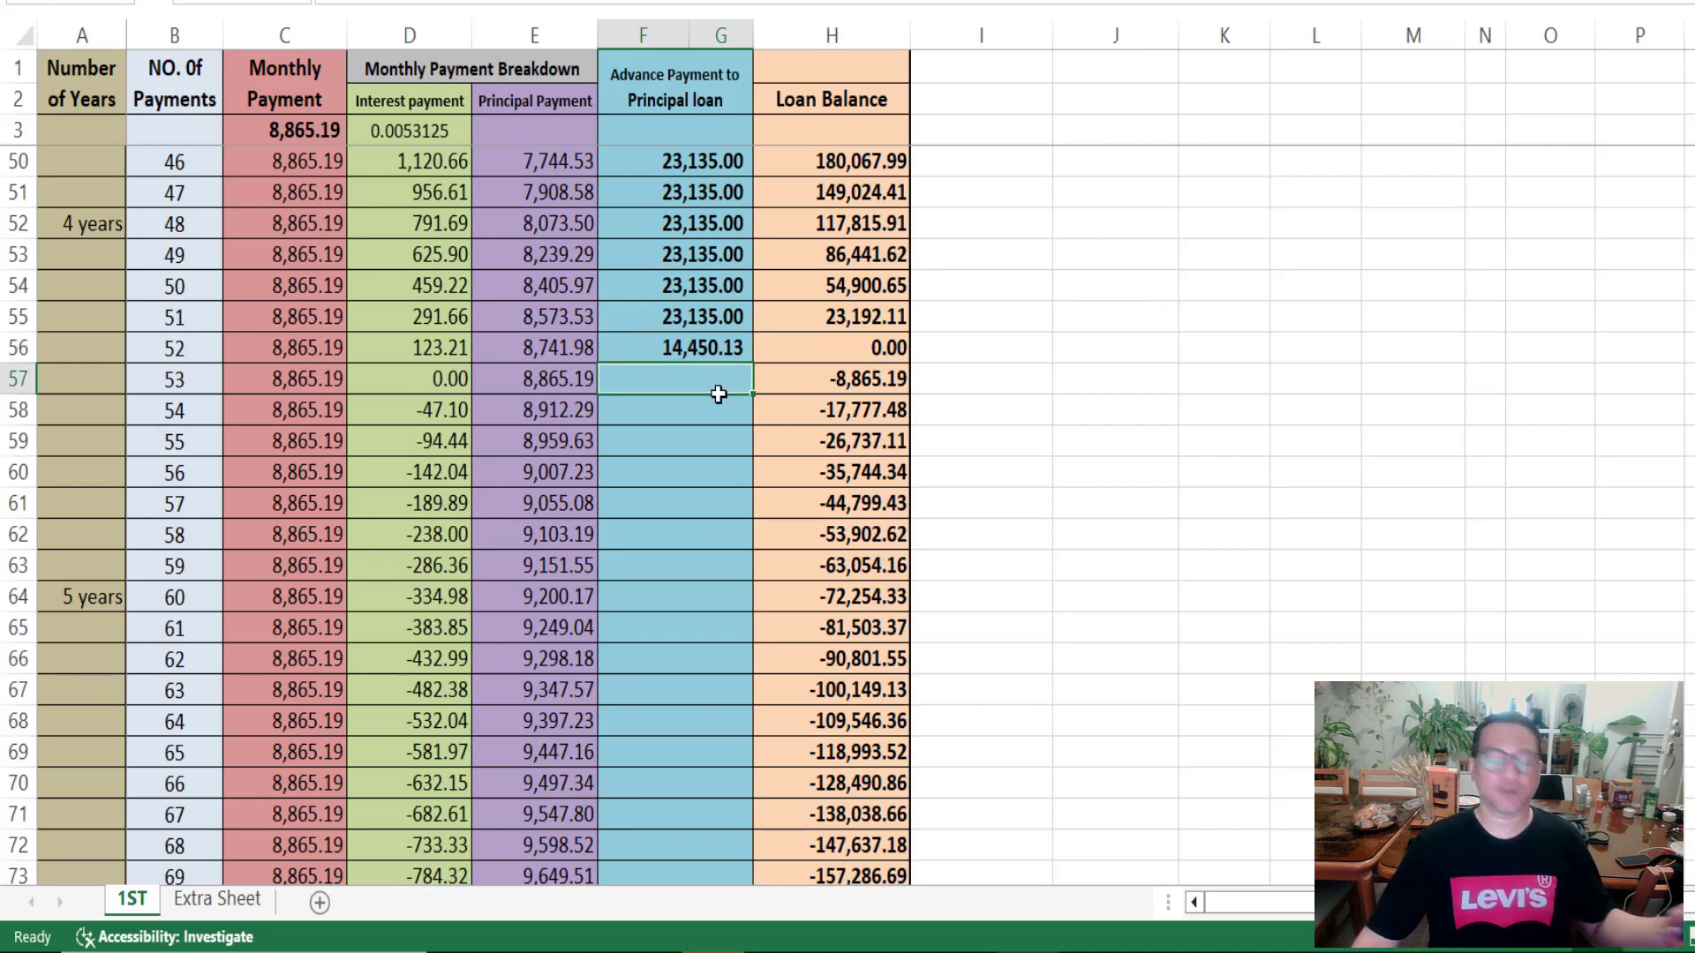